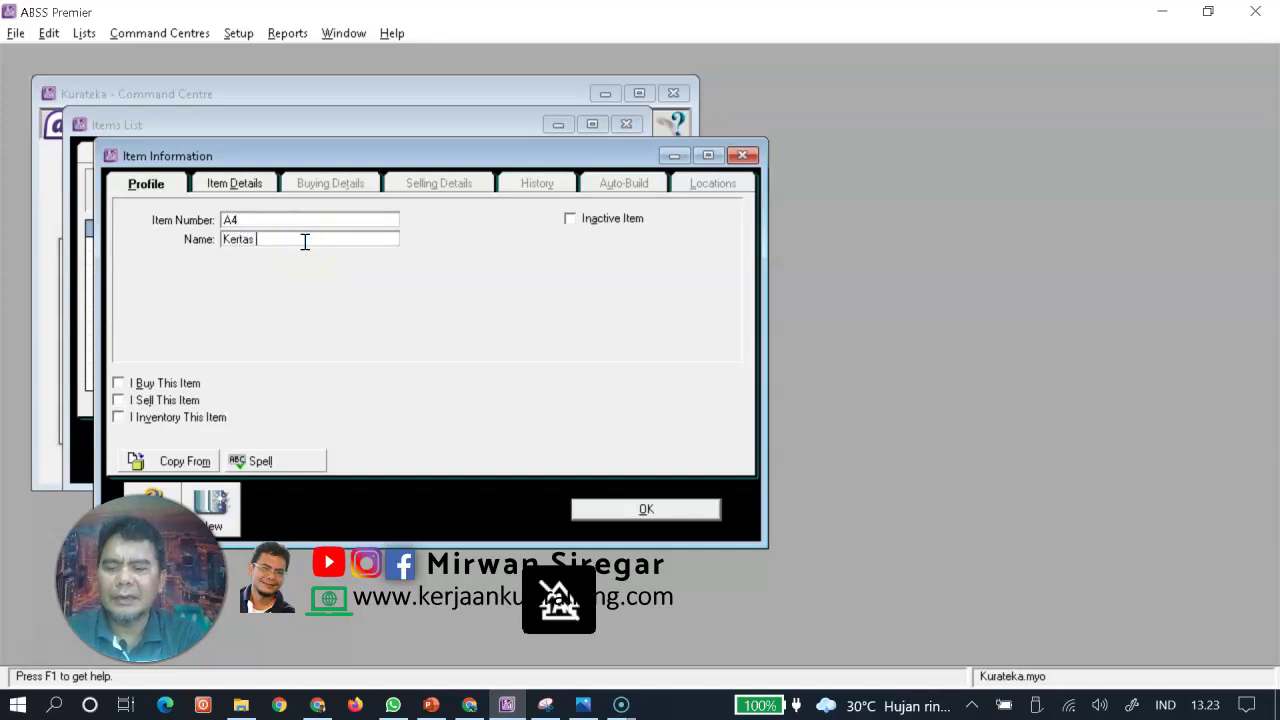
Complete the item name as Kertas A4 and mark the item as bought, sold and inventoried
type("4")
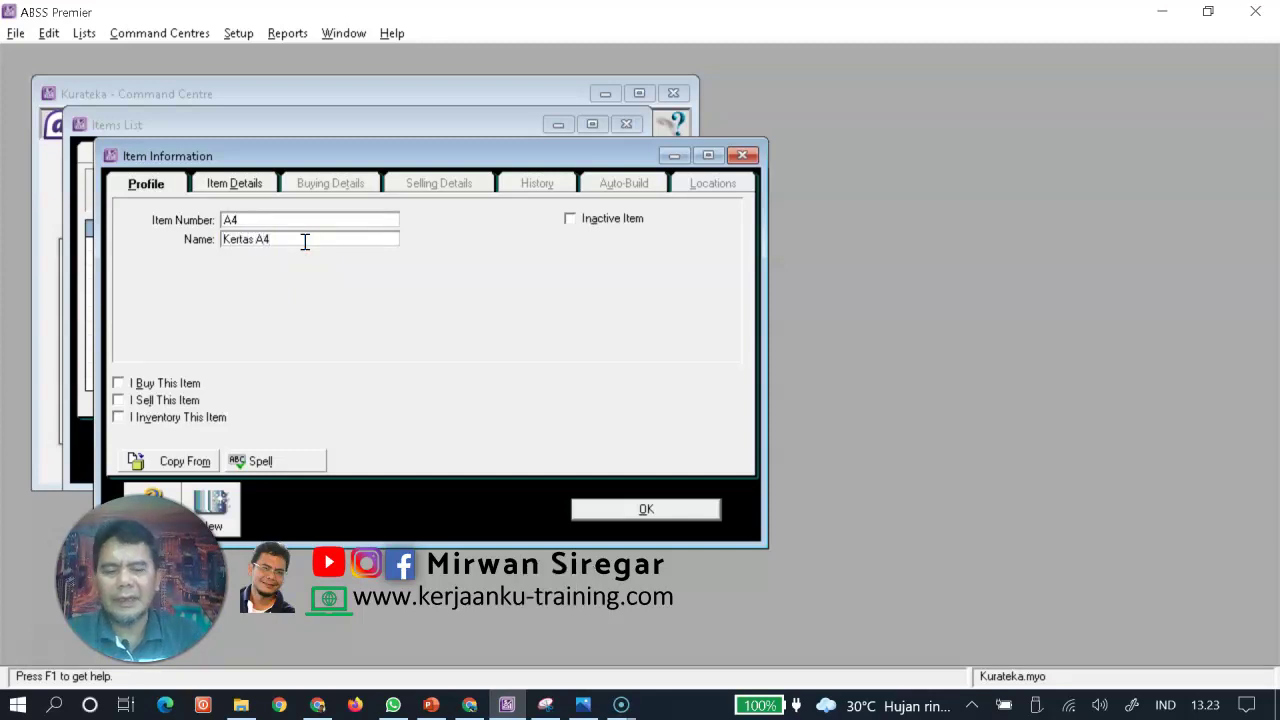
key("Tab")
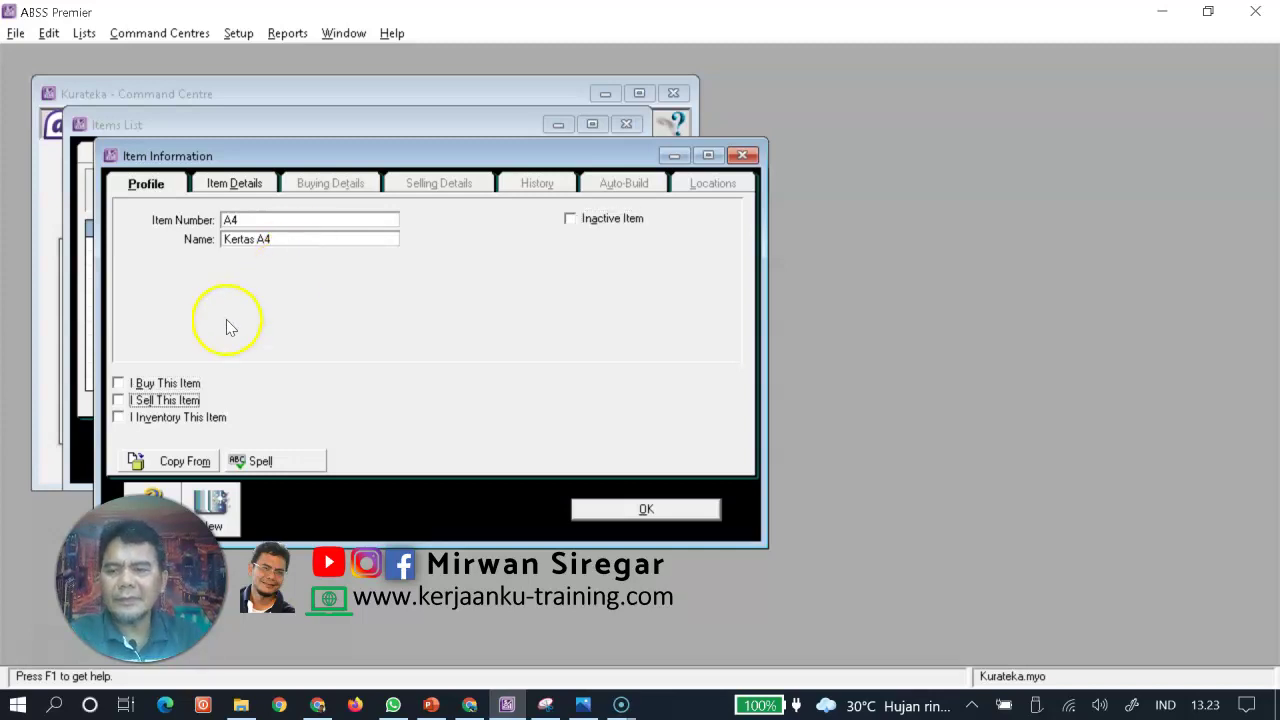
left_click(121, 388)
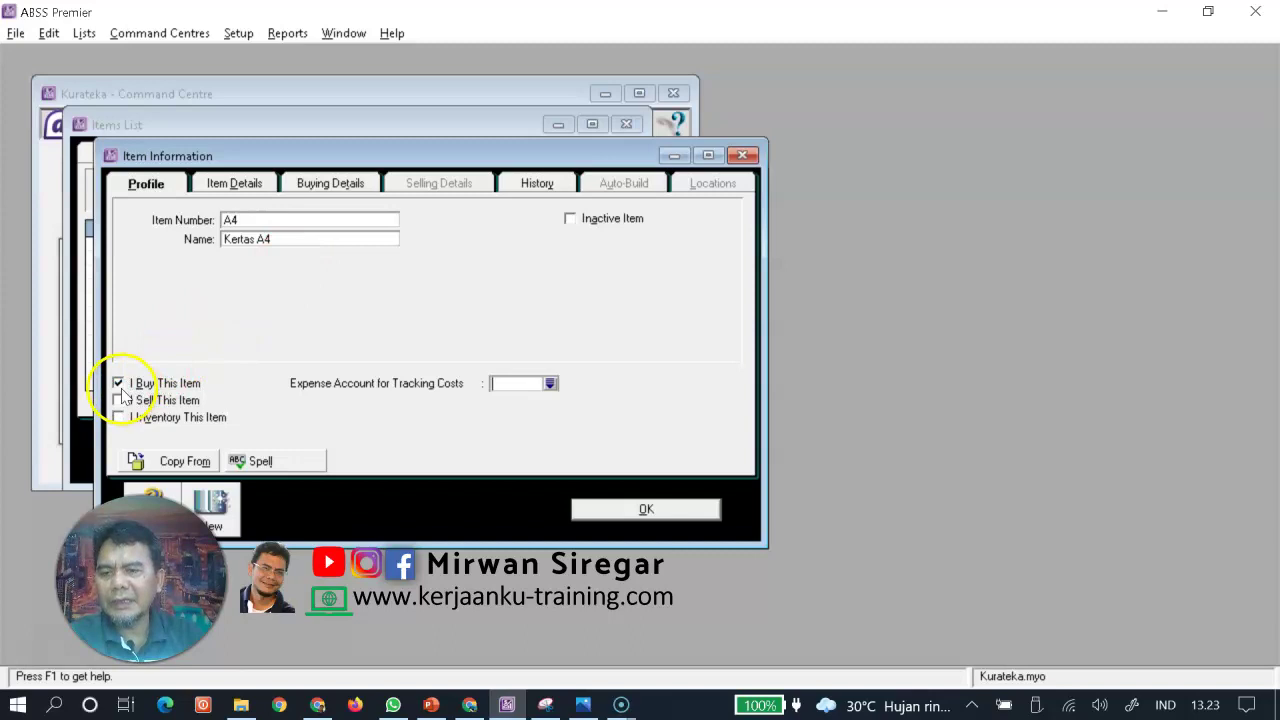
left_click(119, 401)
left_click(119, 417)
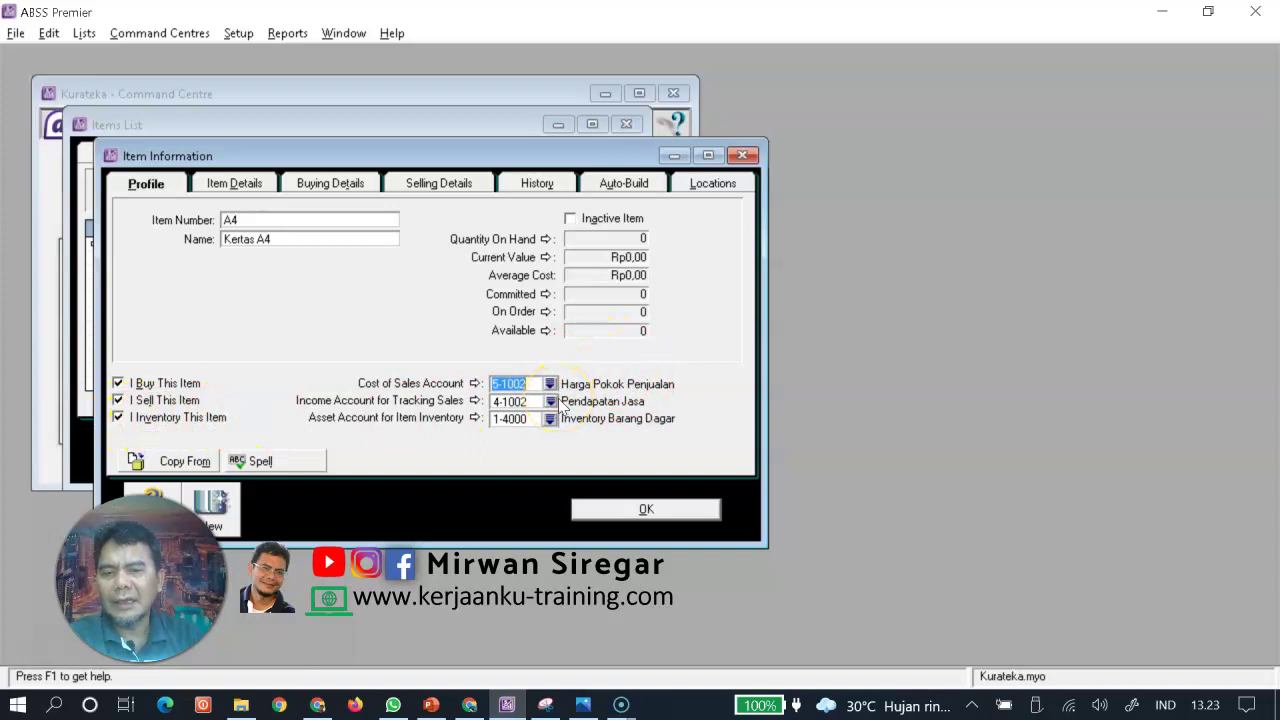
Set the item's income account for tracking sales to 4-1001 Penjualan Barang
left_click(550, 401)
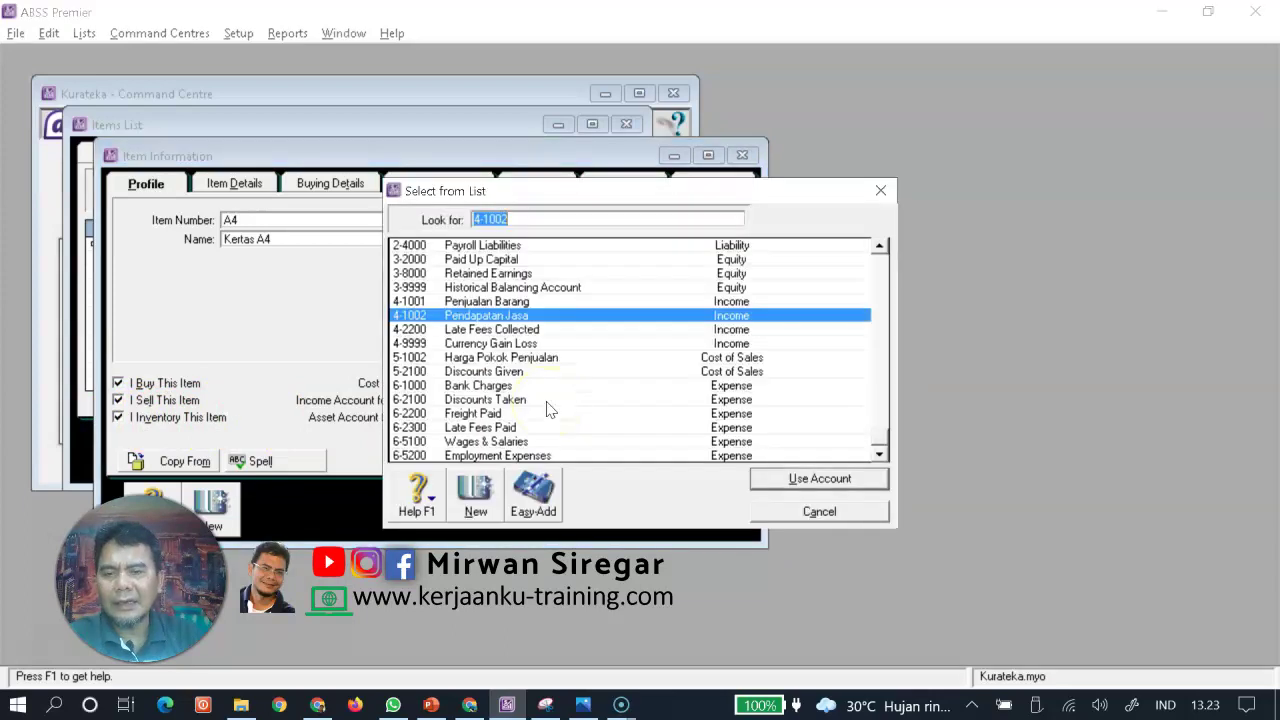
left_click(572, 304)
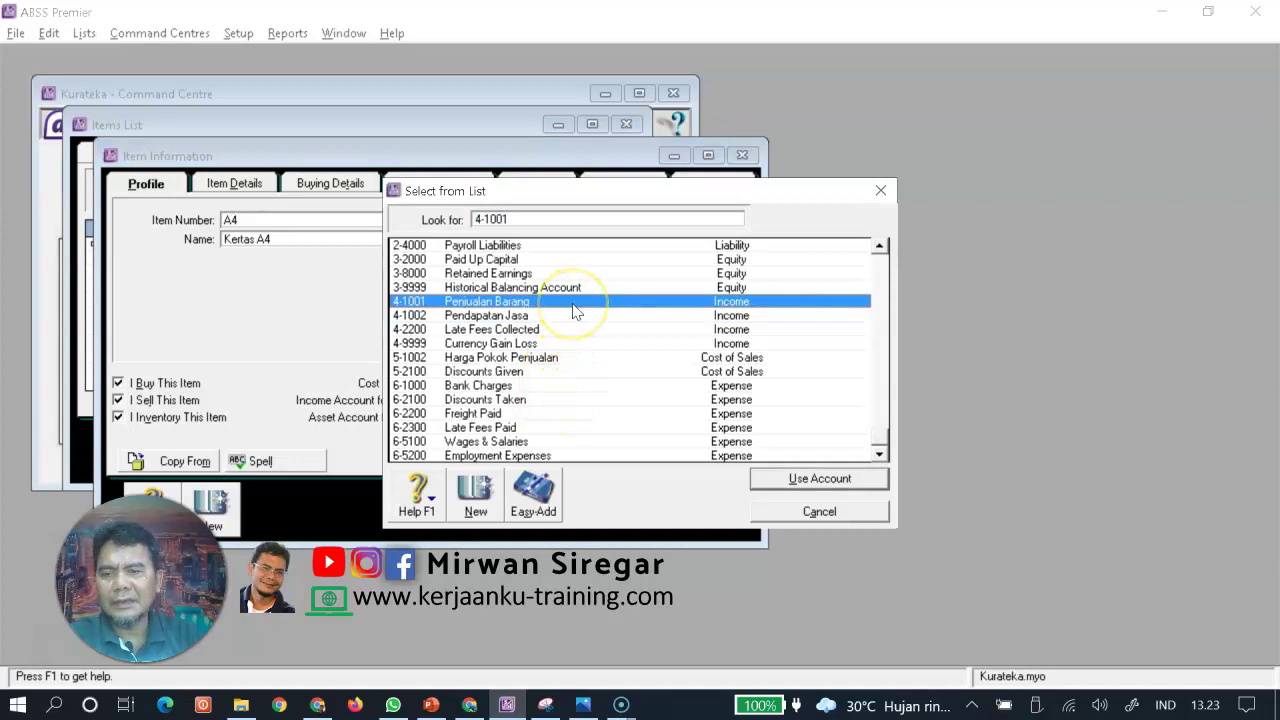
left_click(770, 479)
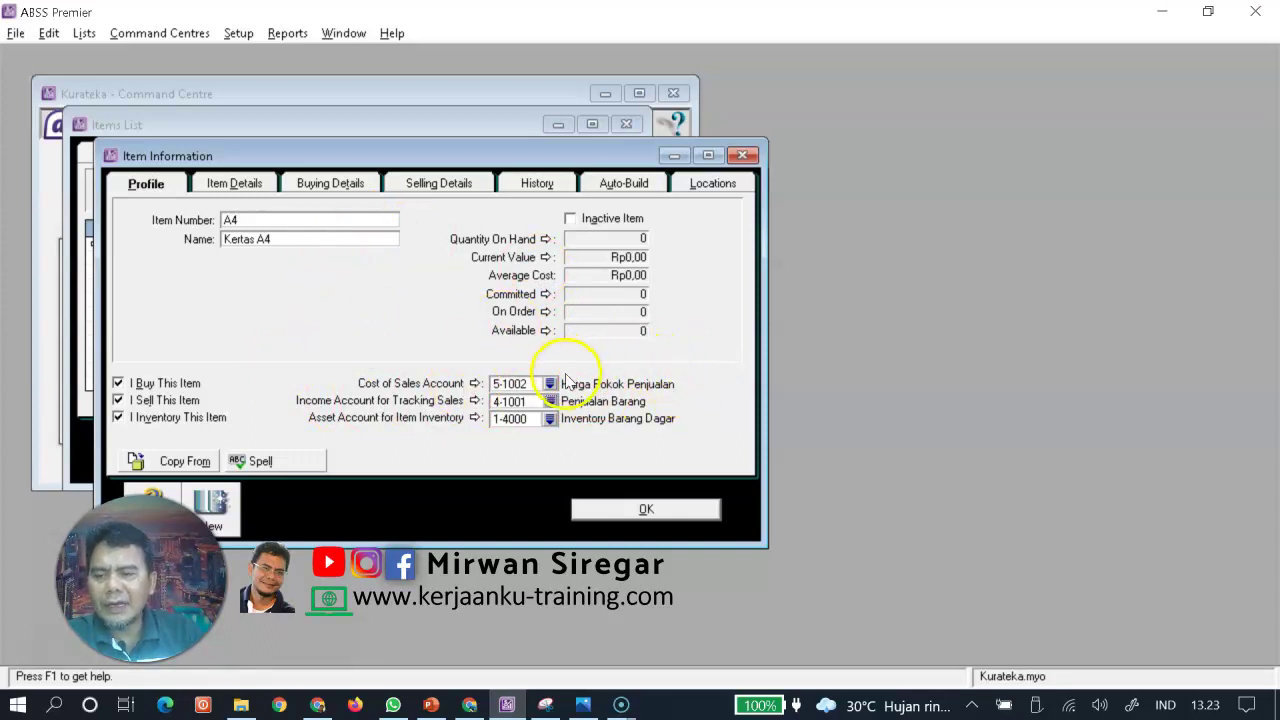
Following the case study image, set the item's buying details to 5 items per buying unit and a standard cost of Rp200.000
left_click(257, 187)
left_click(320, 187)
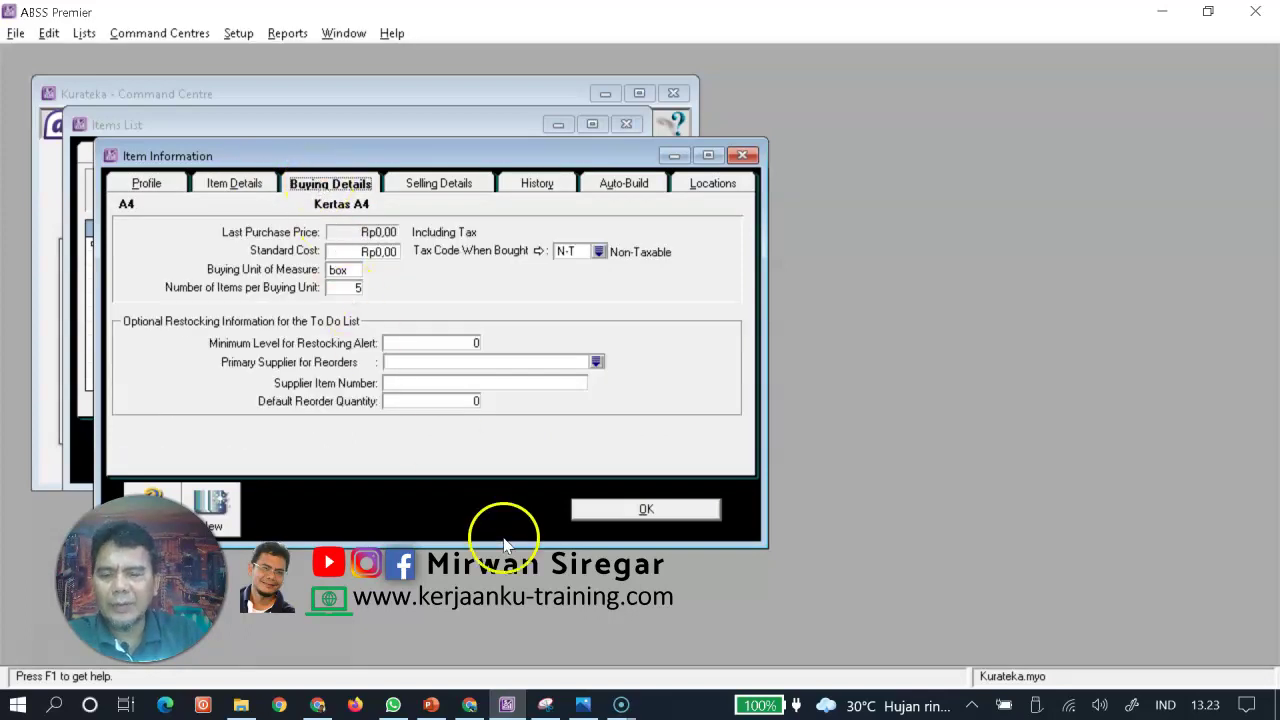
left_click(590, 702)
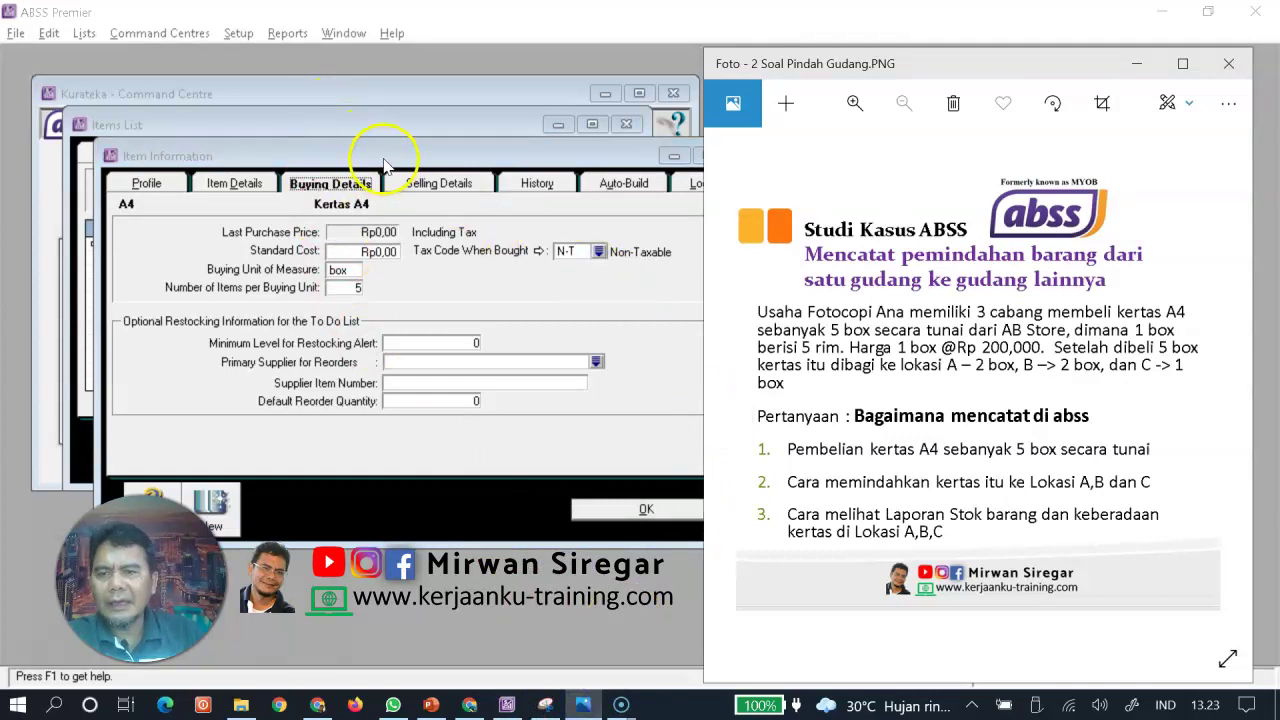
left_click_drag(384, 162, 343, 123)
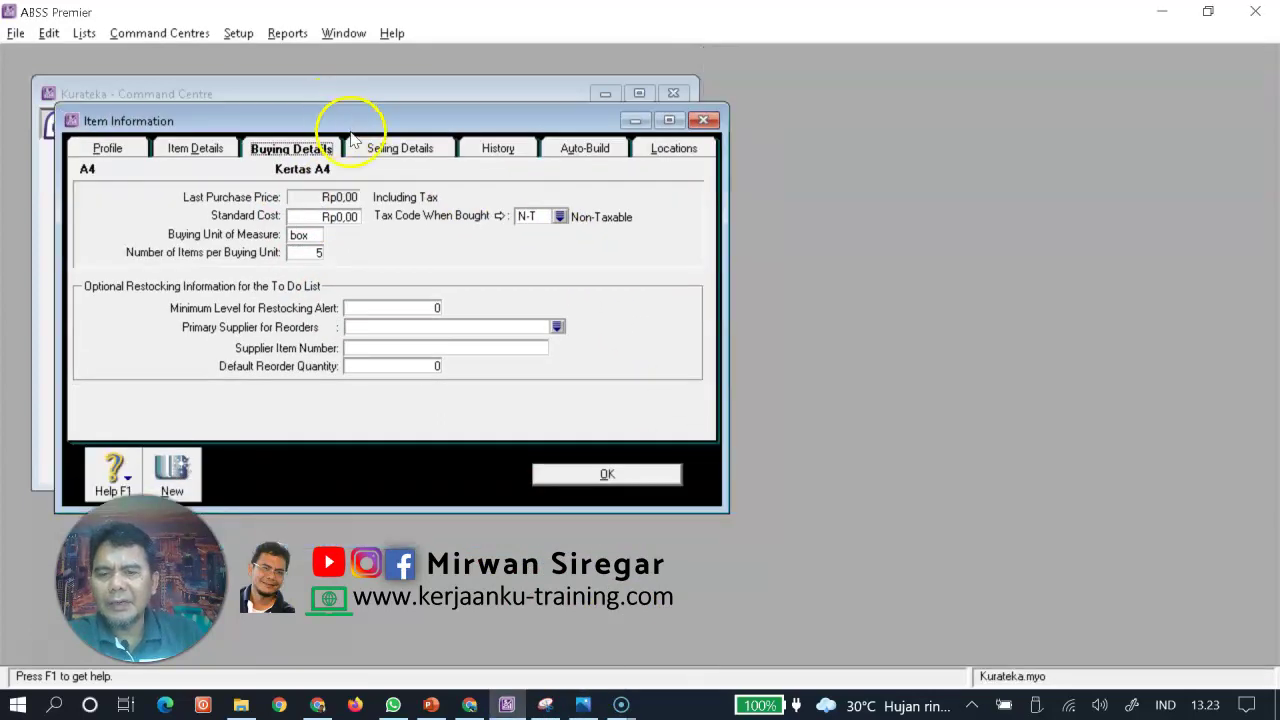
left_click(582, 702)
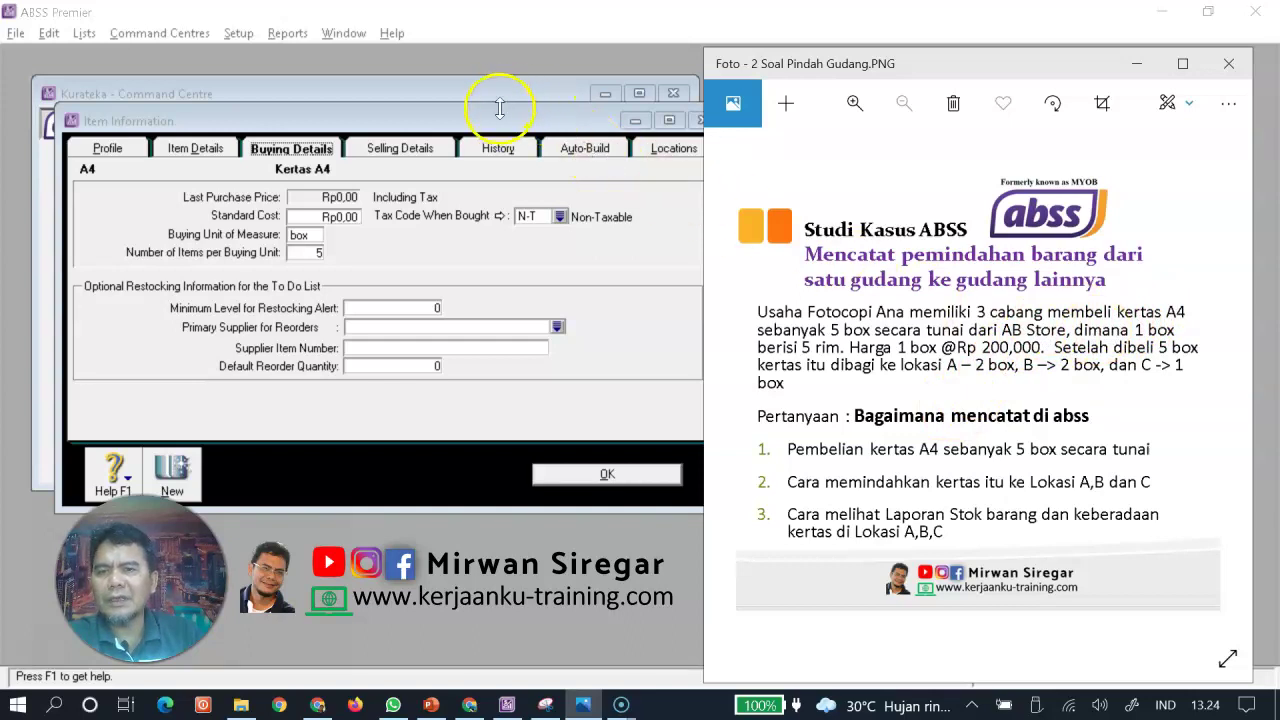
left_click_drag(500, 118, 466, 106)
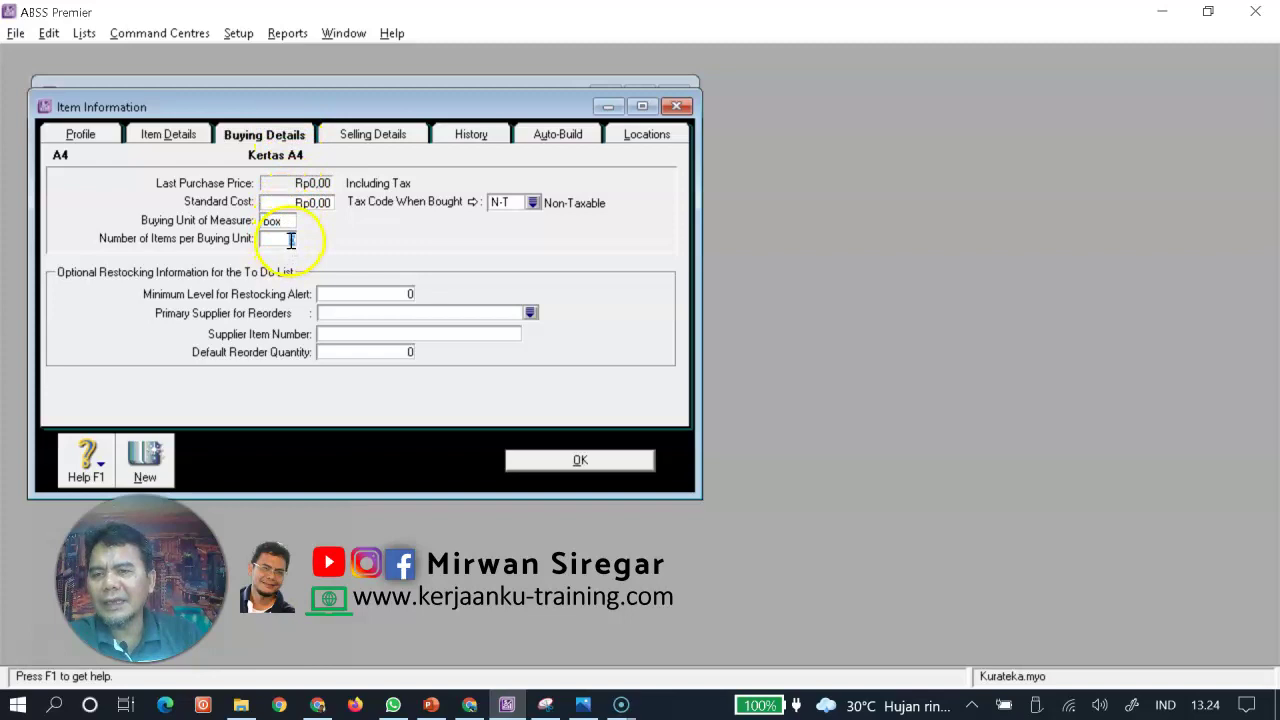
type("5")
key("shift+Tab")
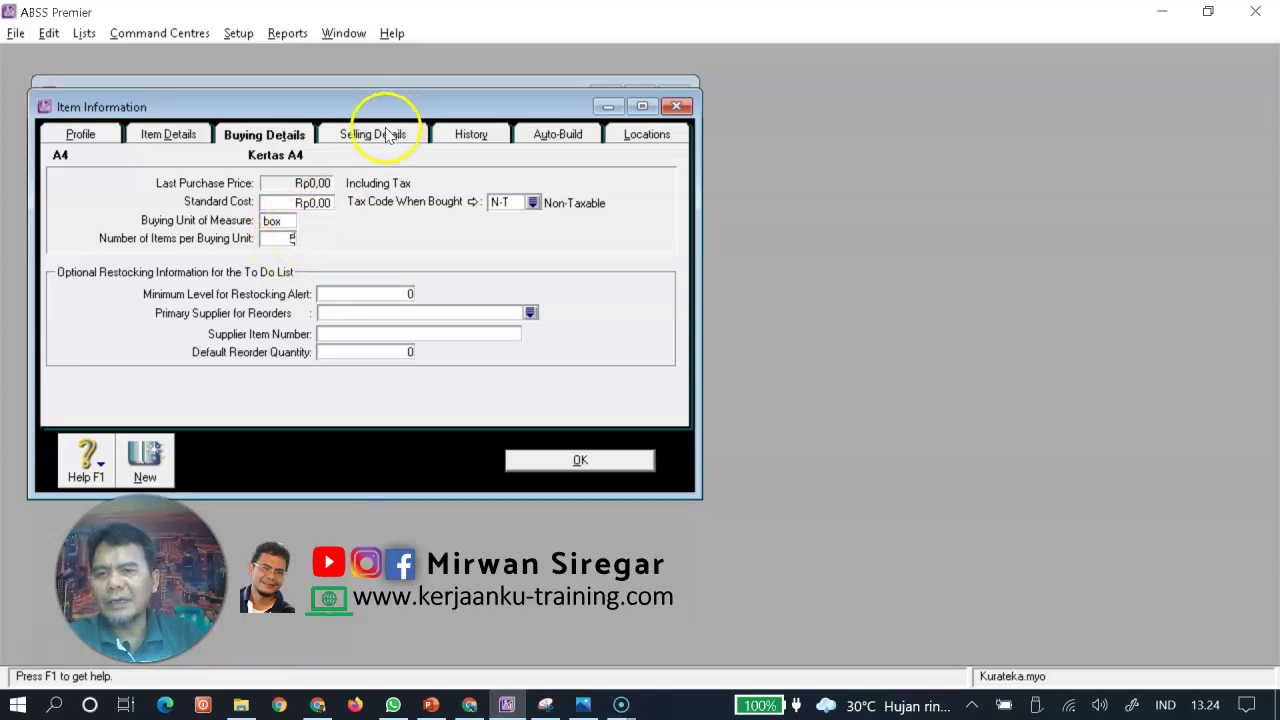
left_click(305, 202)
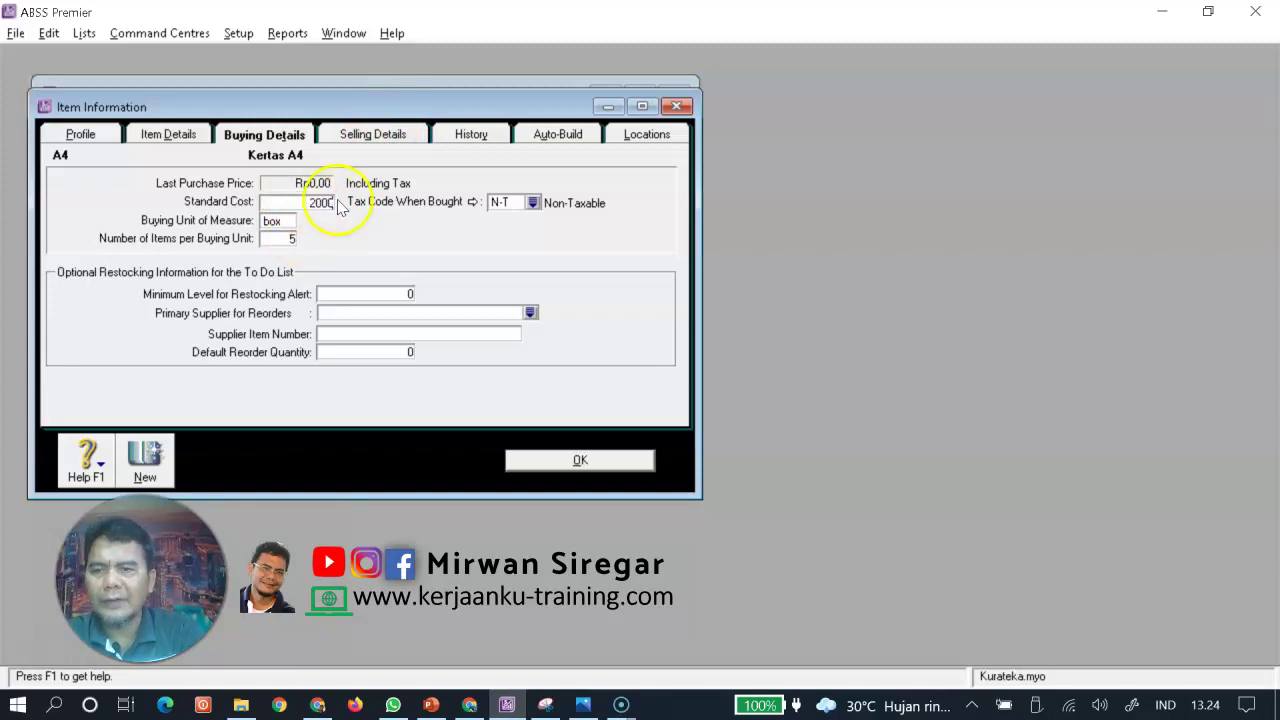
key("Tab")
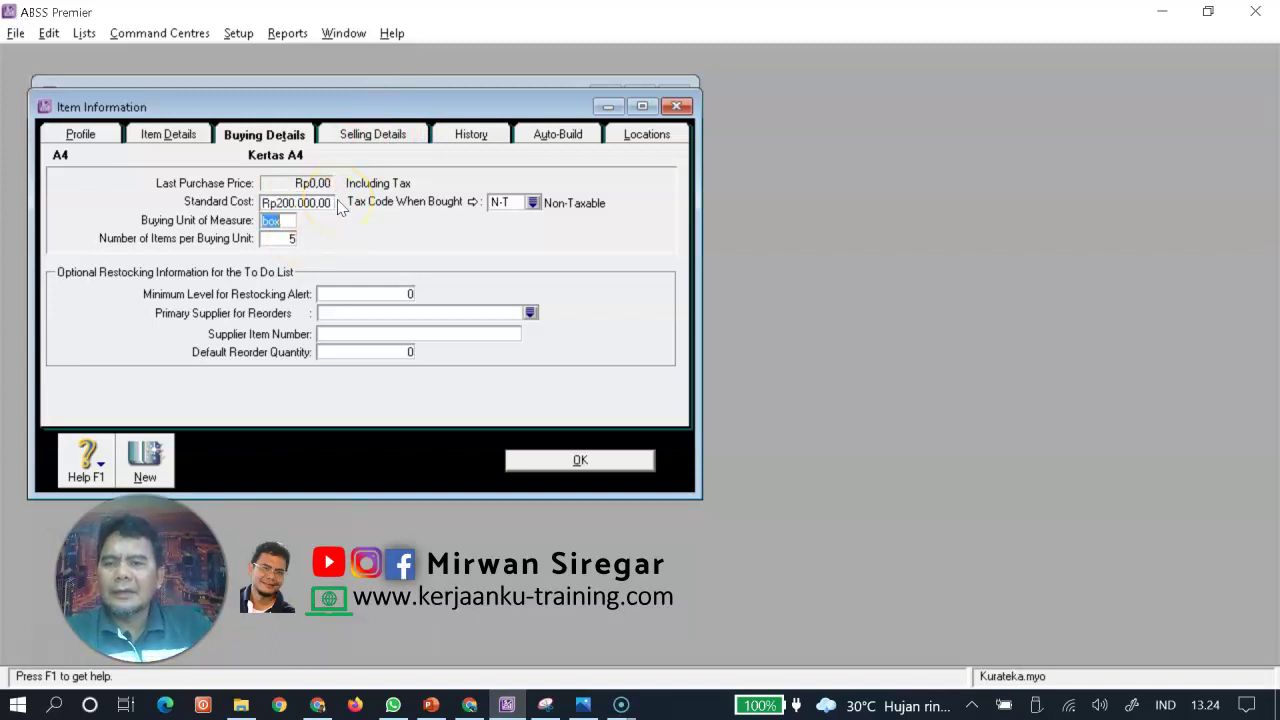
Review the item's selling price and unit fields, its history, its auto-build settings and its locations
left_click(369, 137)
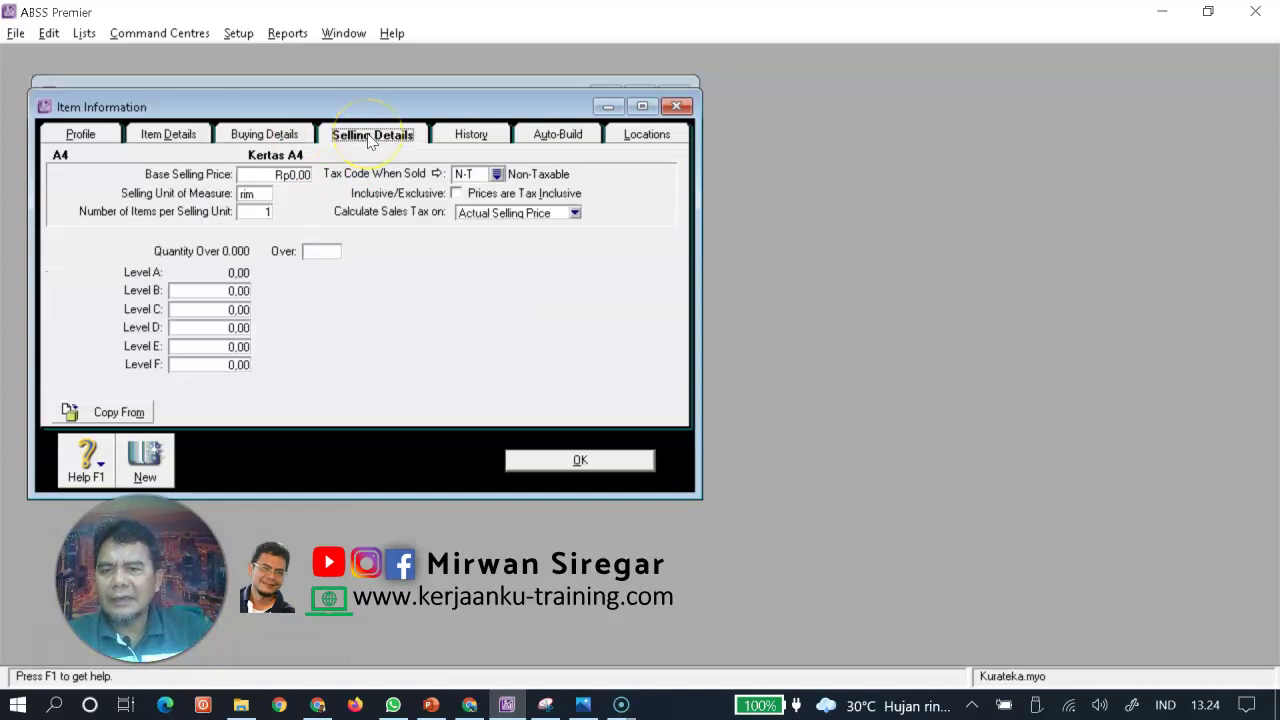
left_click(327, 165)
left_click(262, 194)
left_click(266, 211)
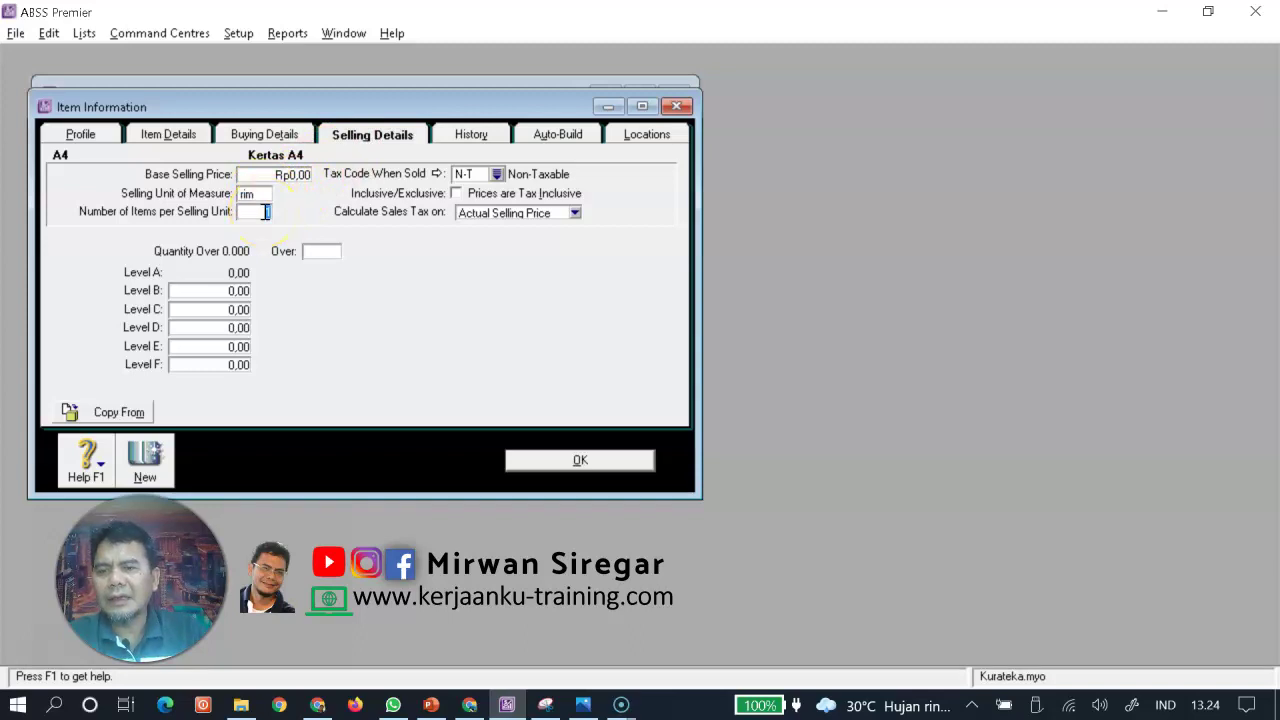
left_click(471, 134)
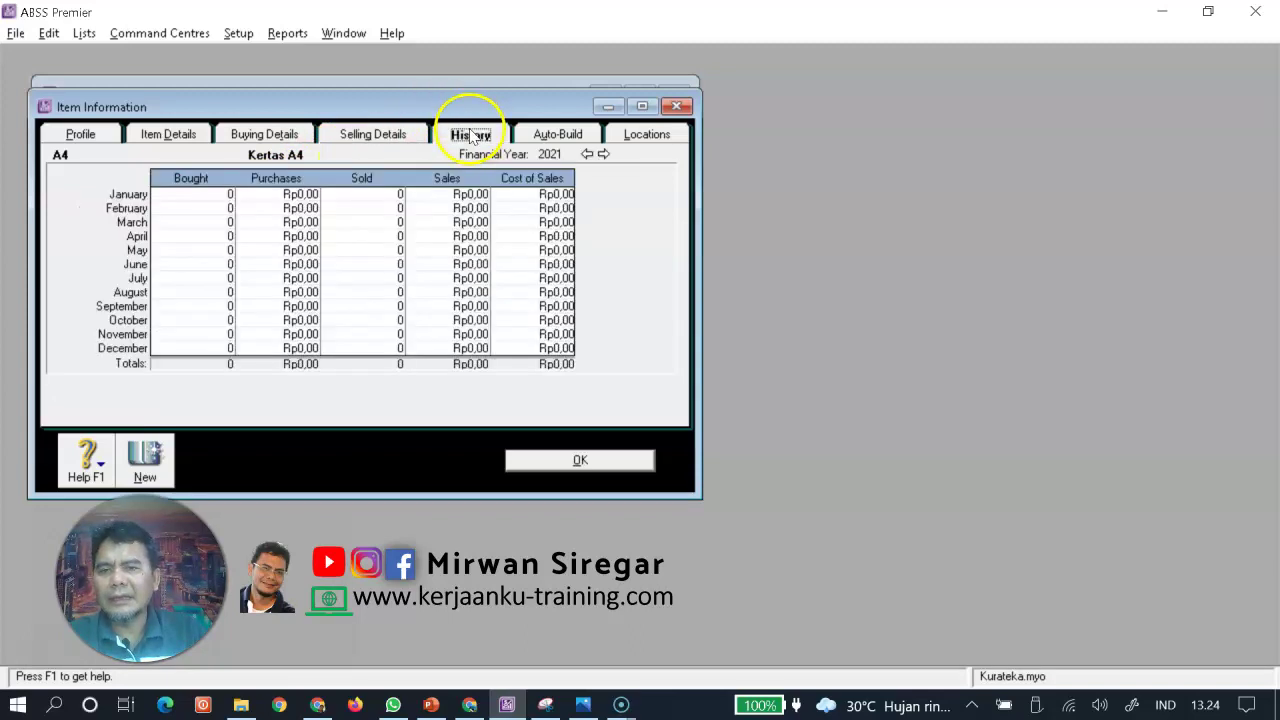
left_click(550, 134)
left_click(640, 134)
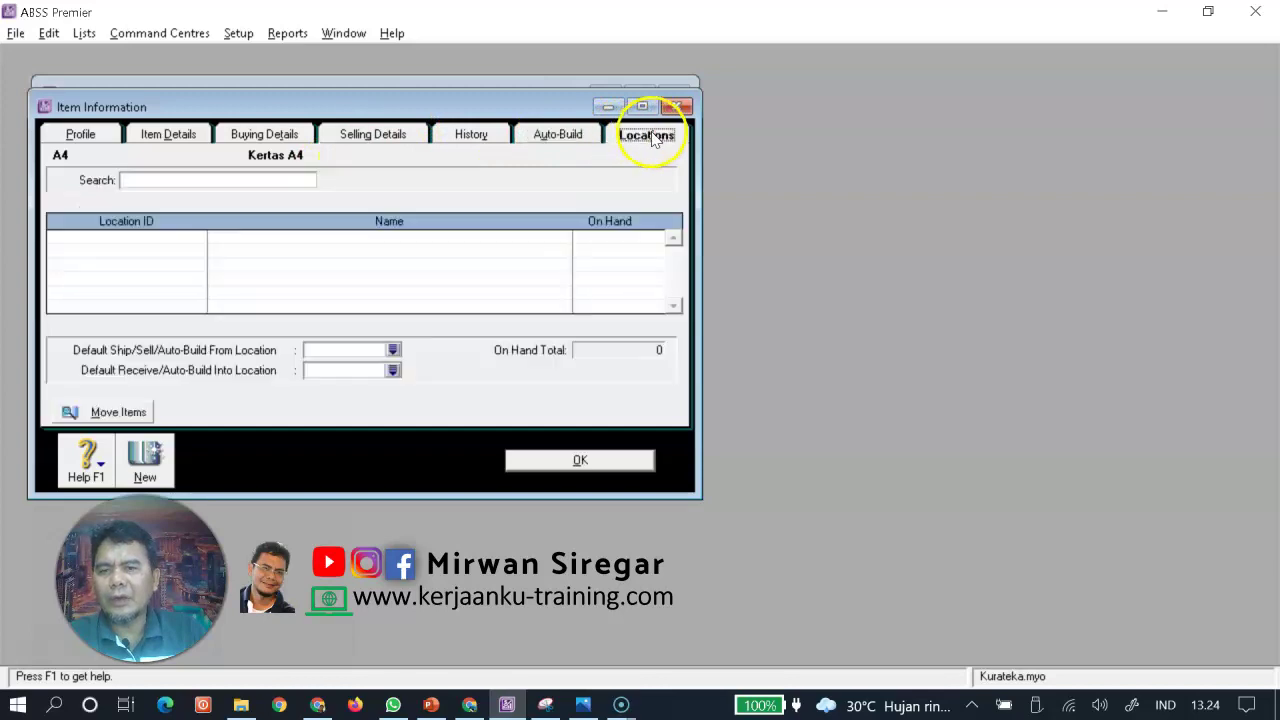
Save the Kertas A4 item, ignoring all spelling suggestions for its name, and close the items list
left_click(606, 460)
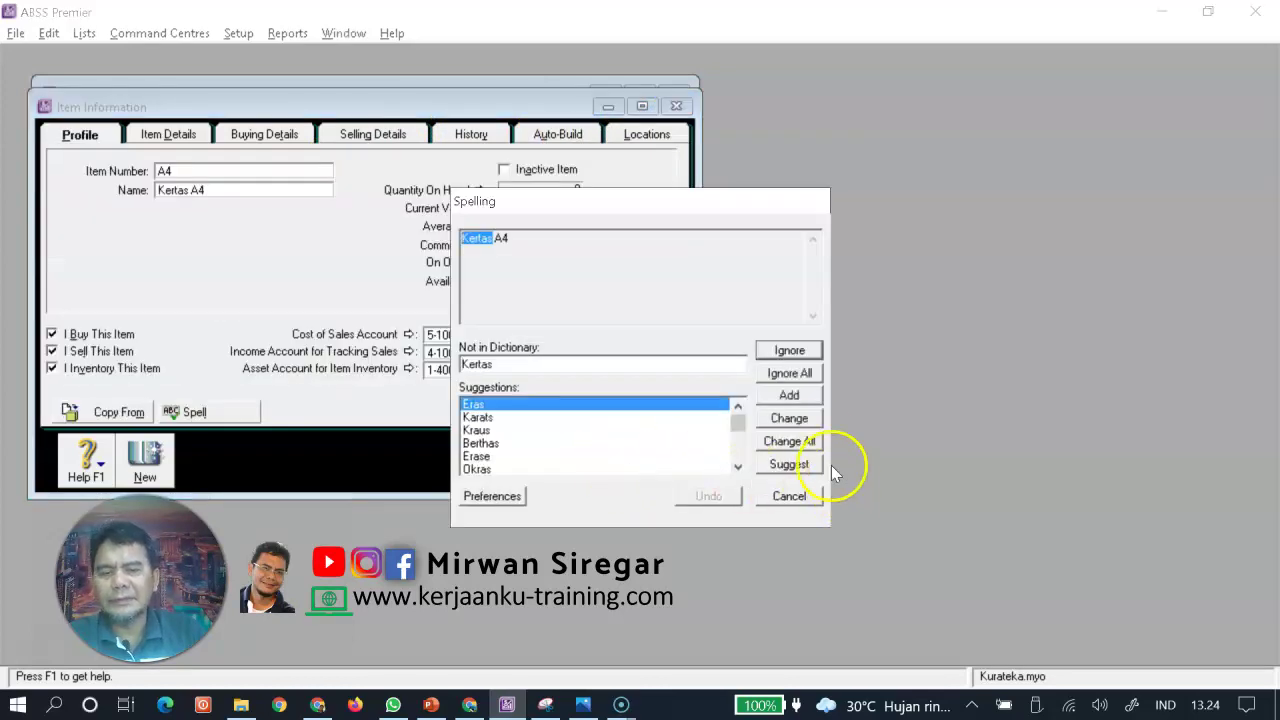
left_click(804, 371)
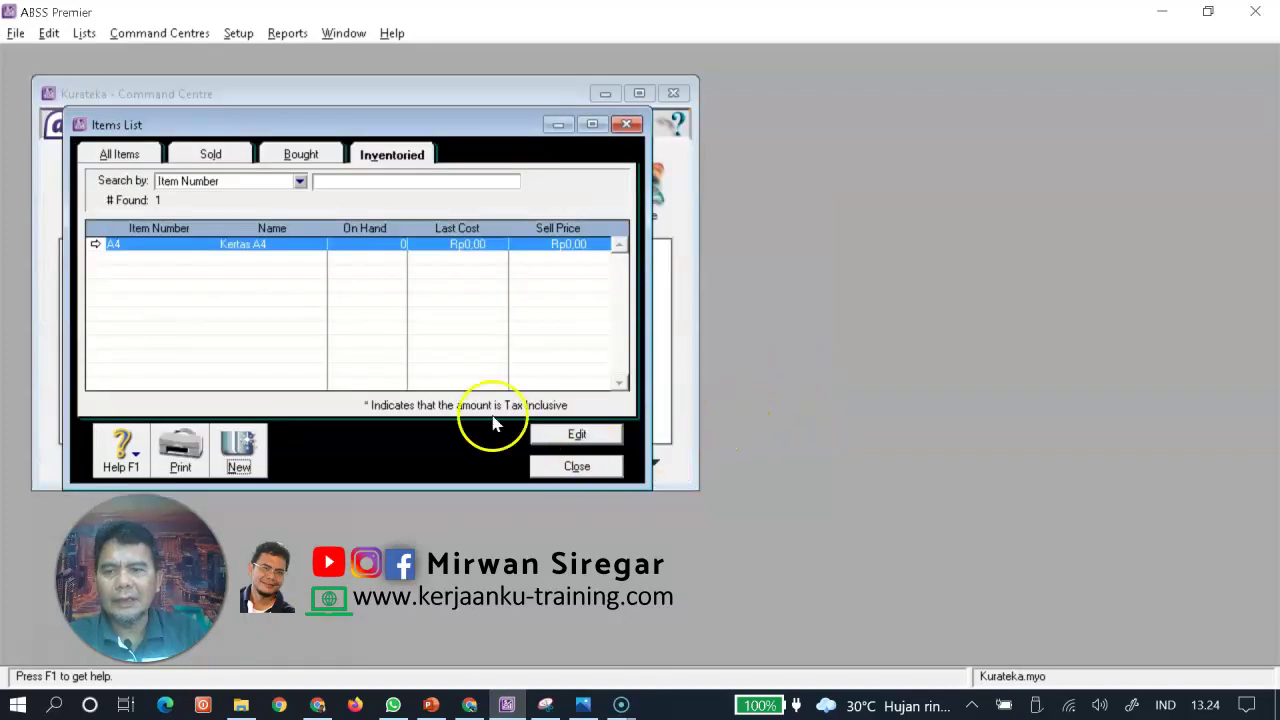
left_click(545, 465)
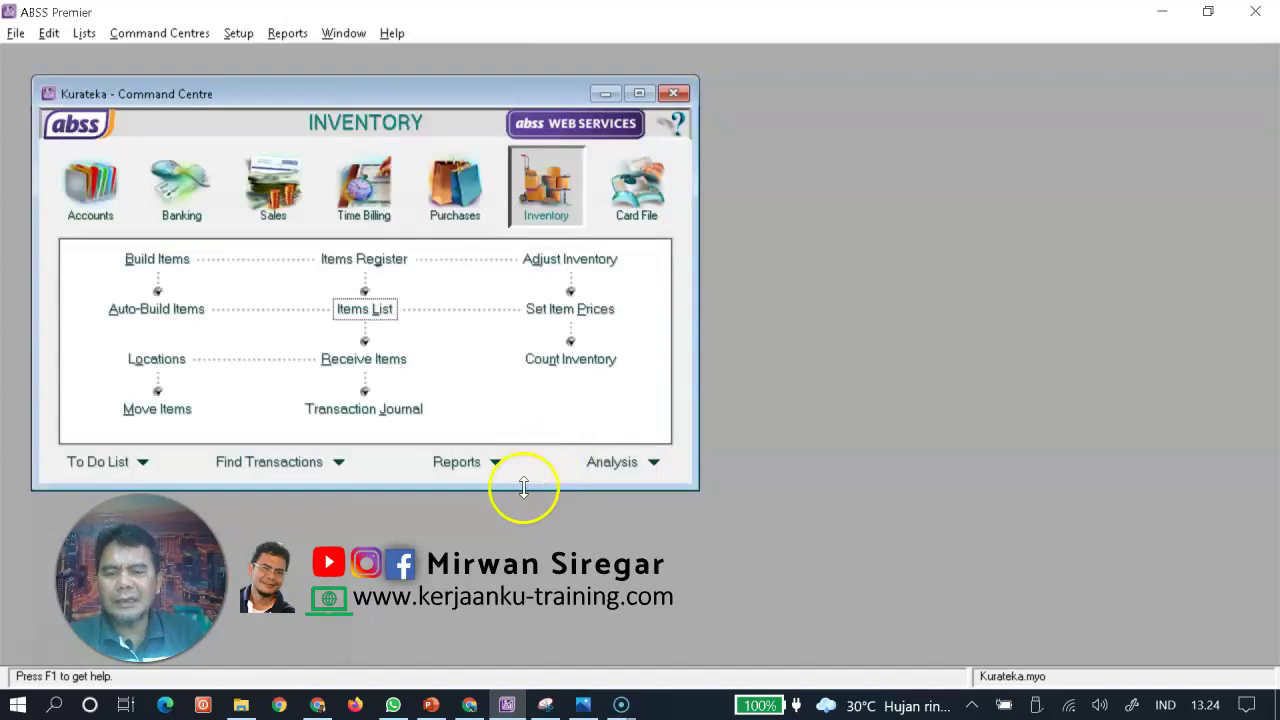
Check the supplier in the case study image, create a supplier card named AB Store, and close the cards list
left_click(583, 704)
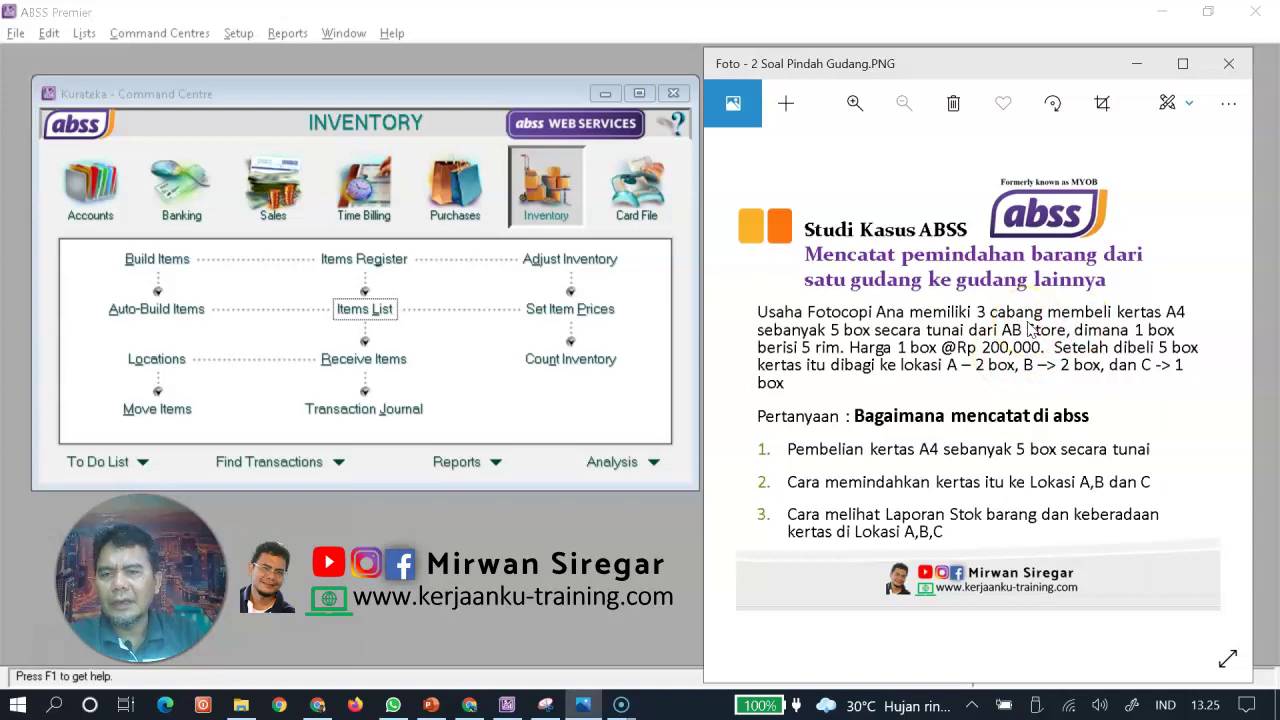
left_click(636, 182)
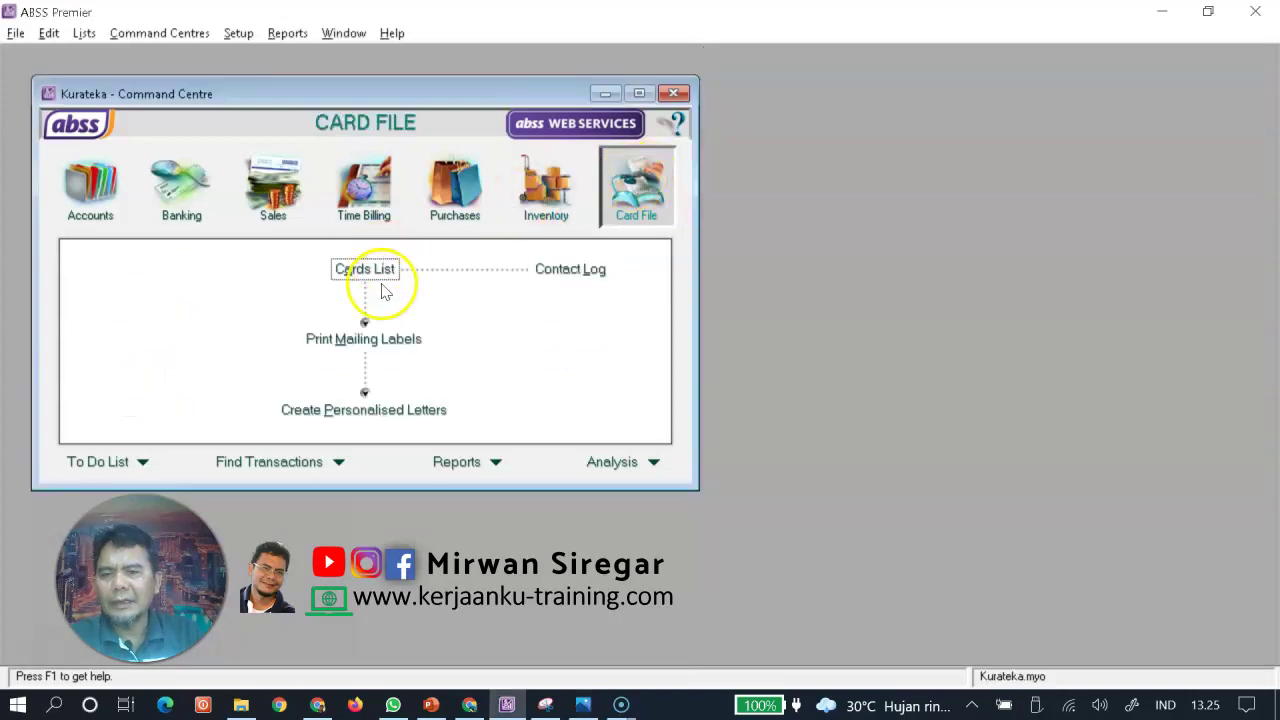
left_click(366, 270)
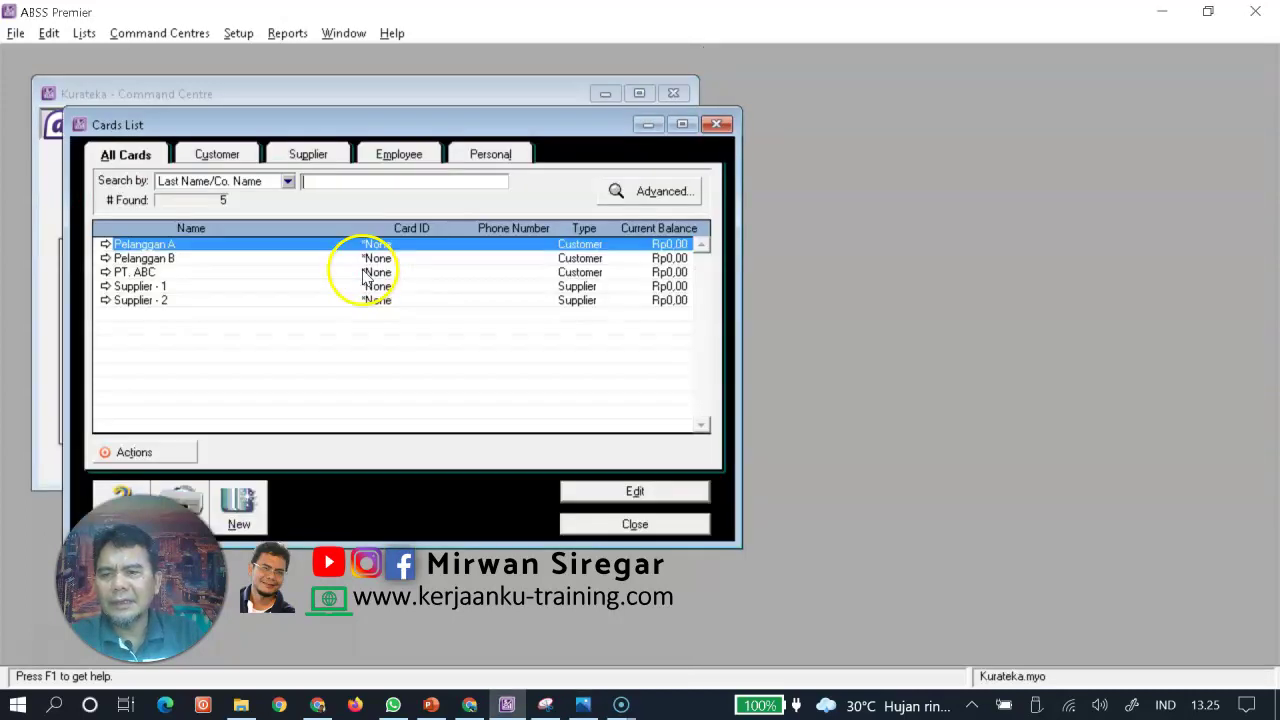
left_click(328, 158)
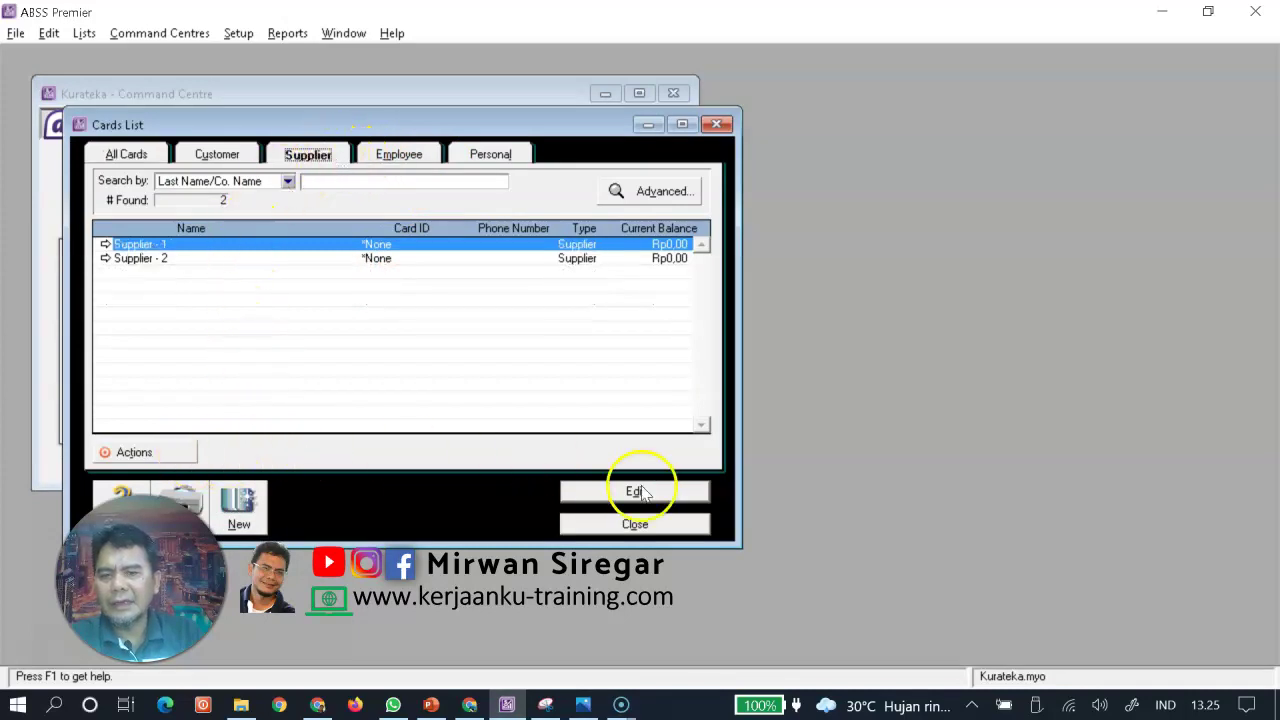
left_click_drag(355, 130, 349, 97)
left_click(238, 470)
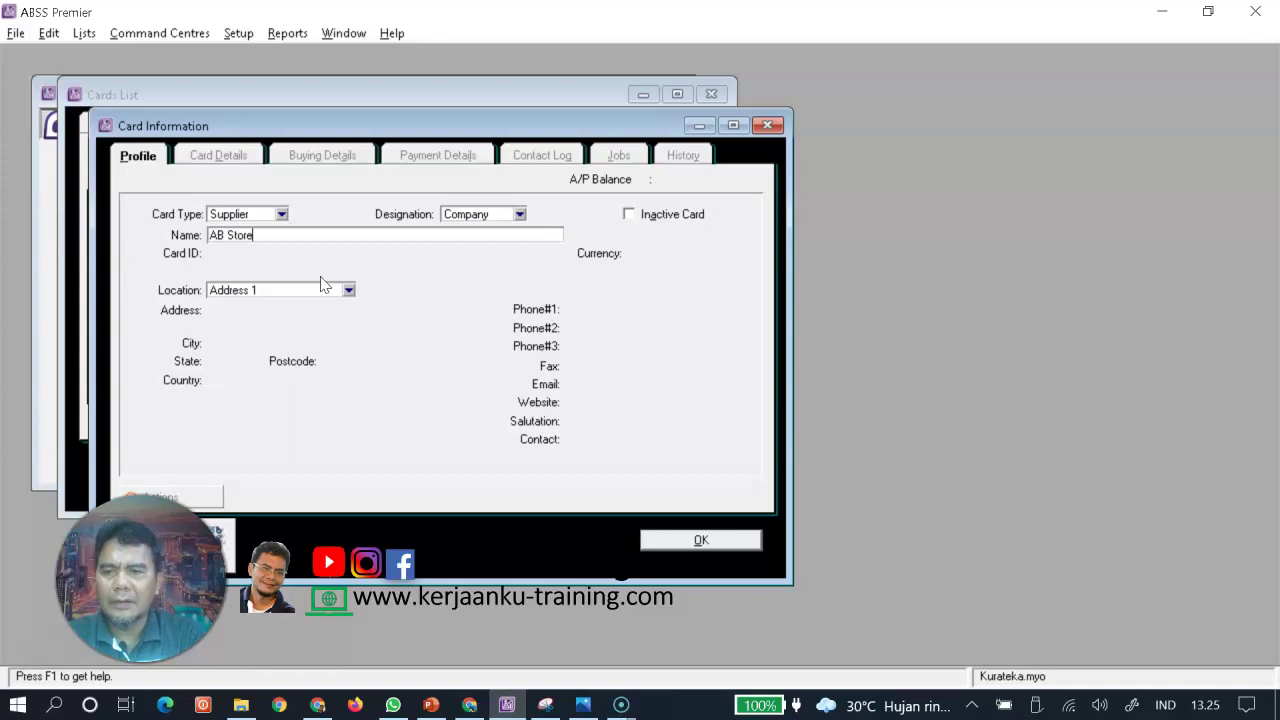
key("Tab")
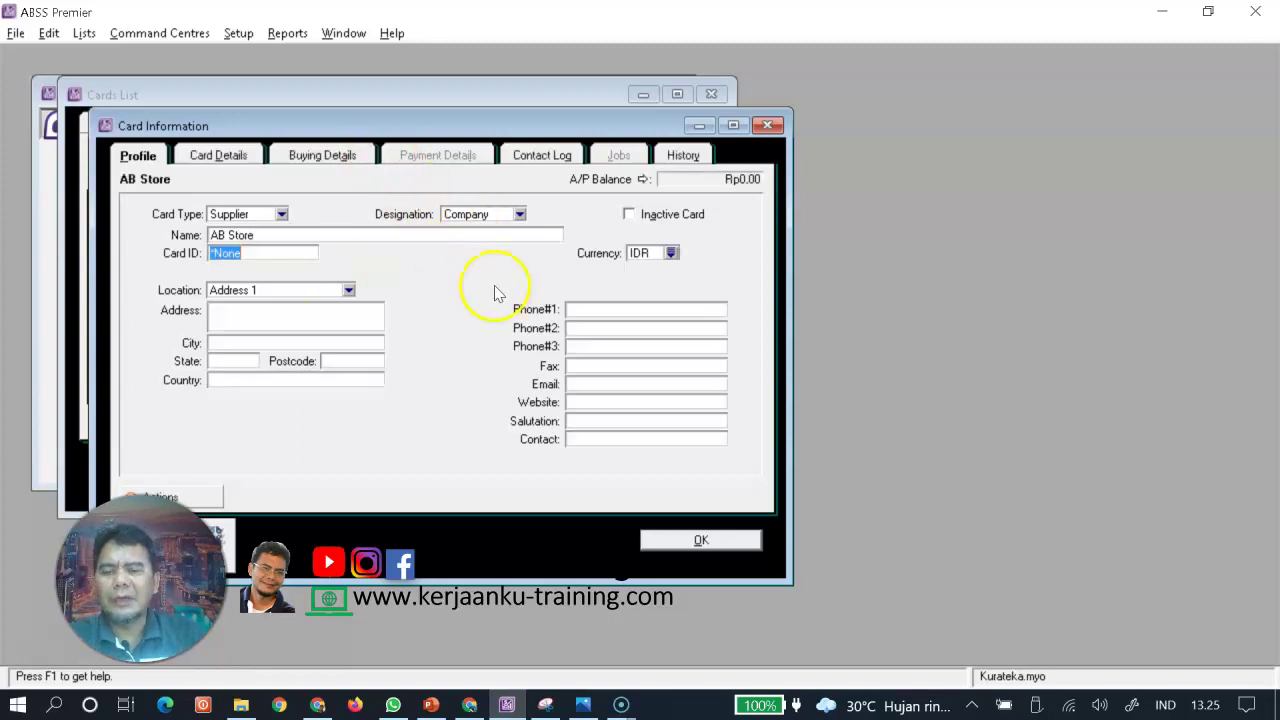
left_click(697, 550)
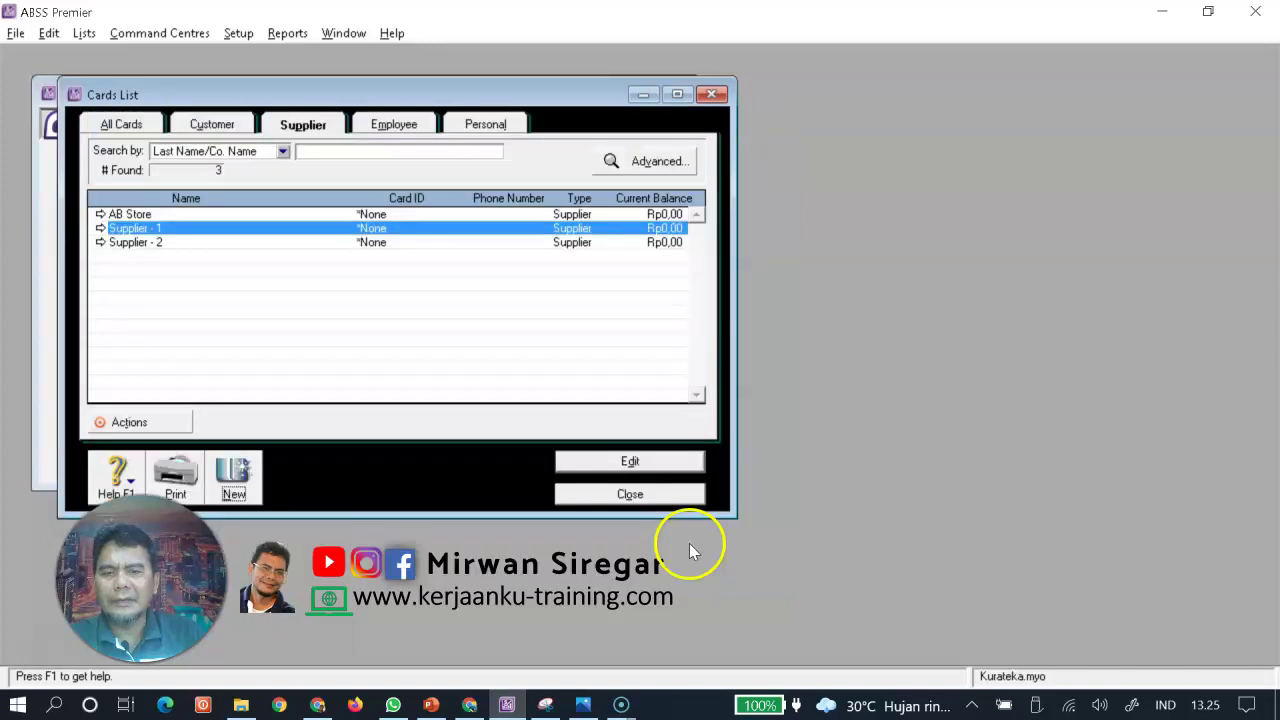
left_click(666, 508)
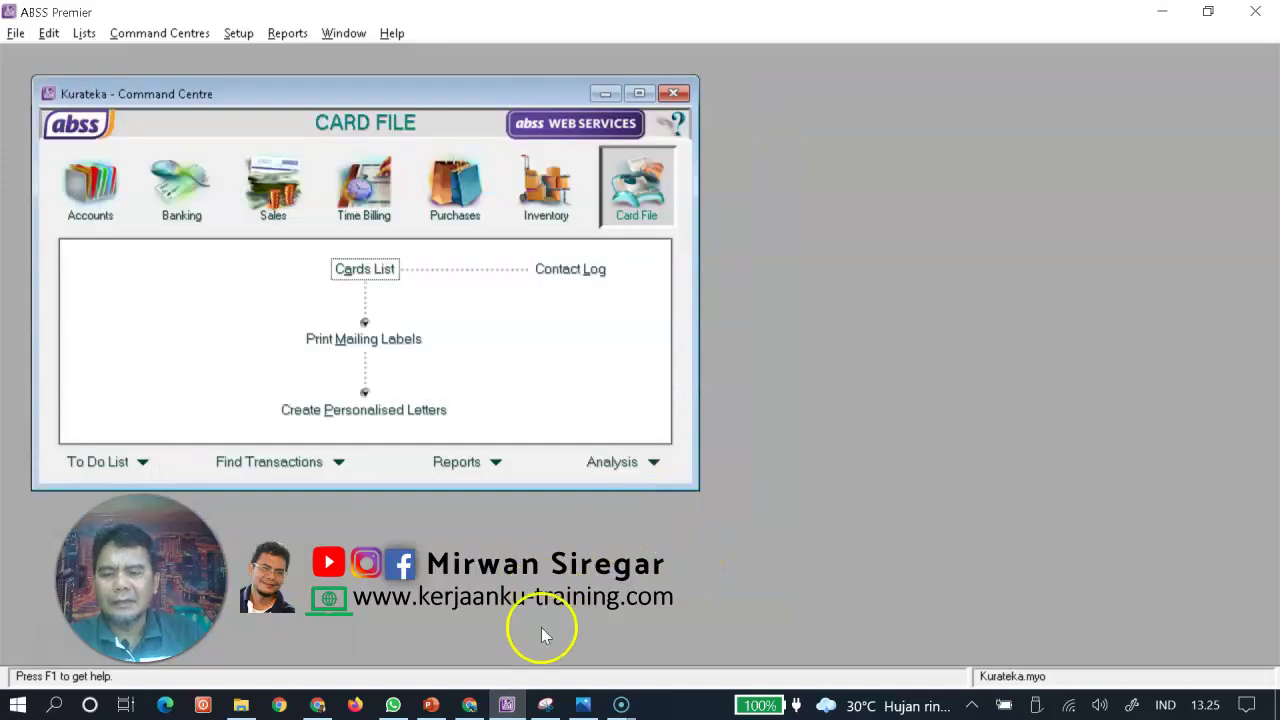
Check the case study image, open the inventory locations list, and rename location GD.1 as Gudang - A
left_click(582, 702)
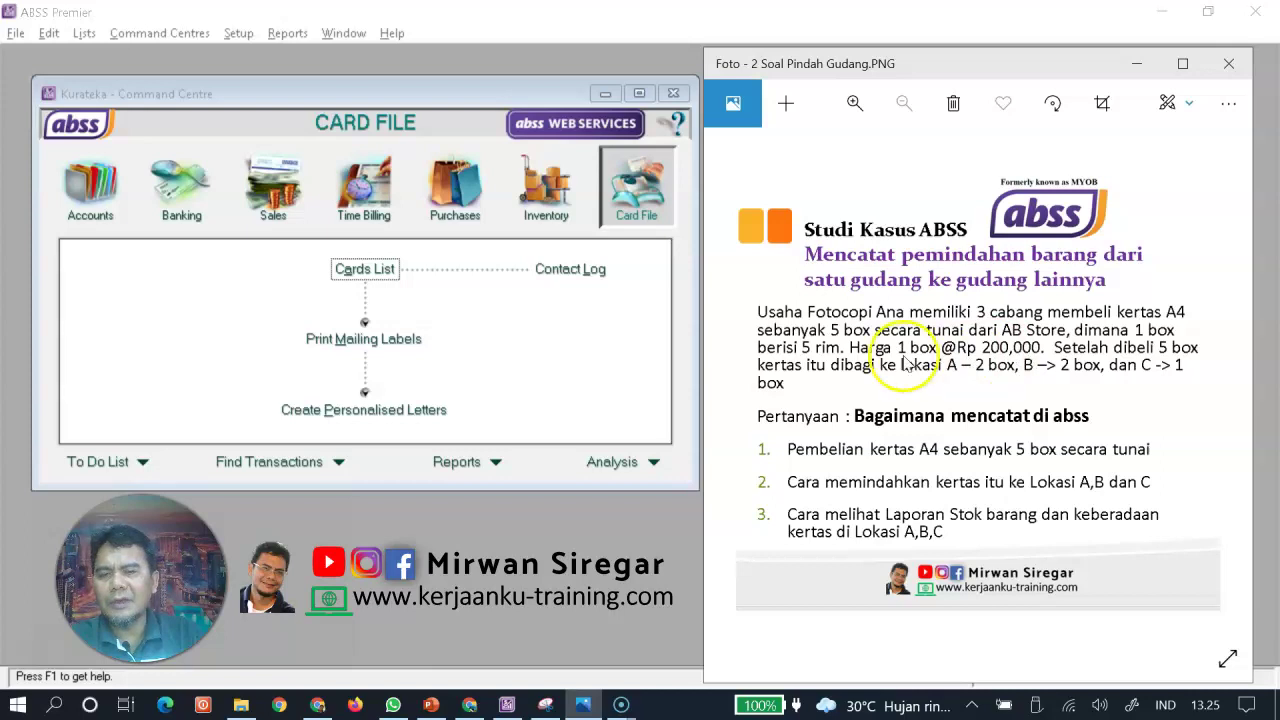
left_click(258, 303)
left_click(566, 195)
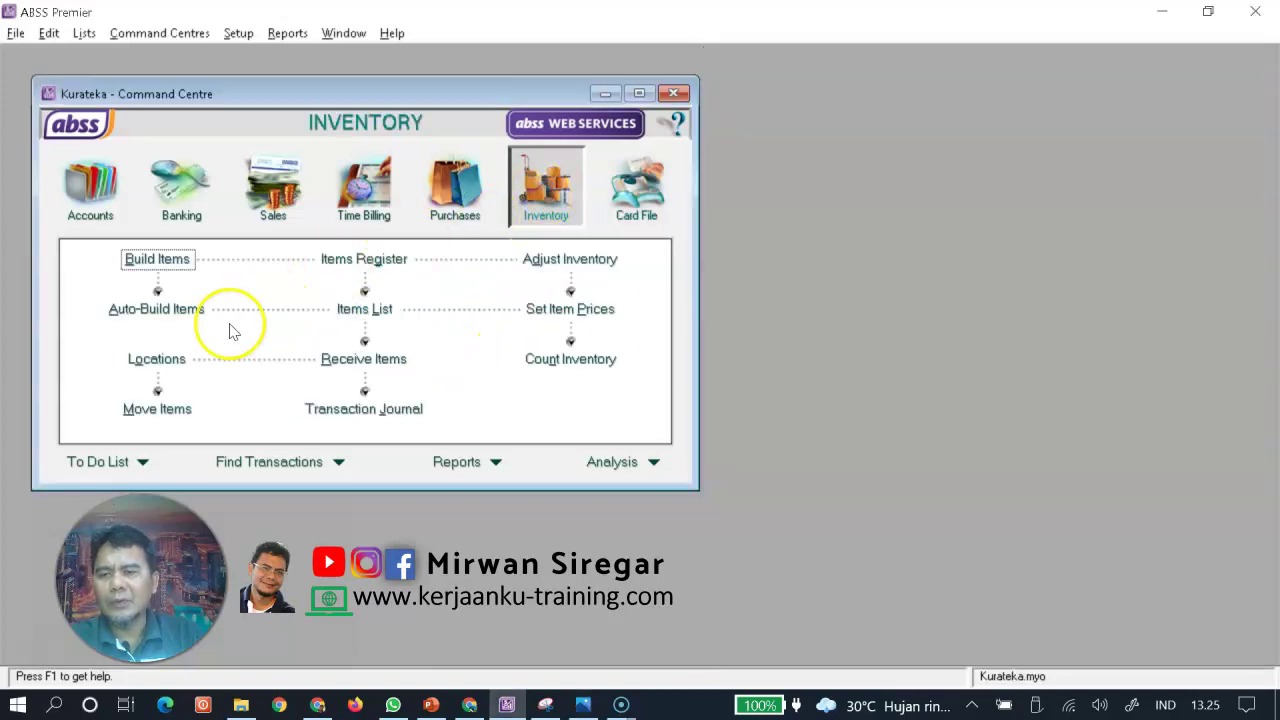
left_click(157, 359)
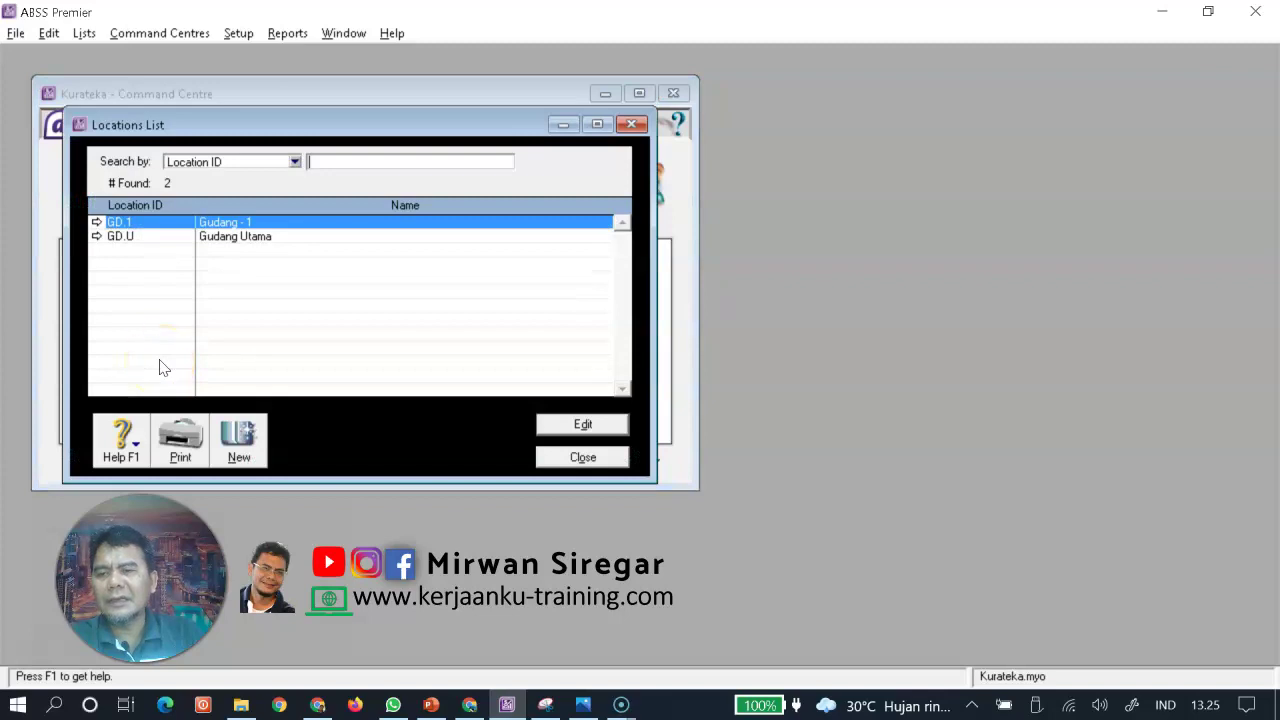
left_click(100, 222)
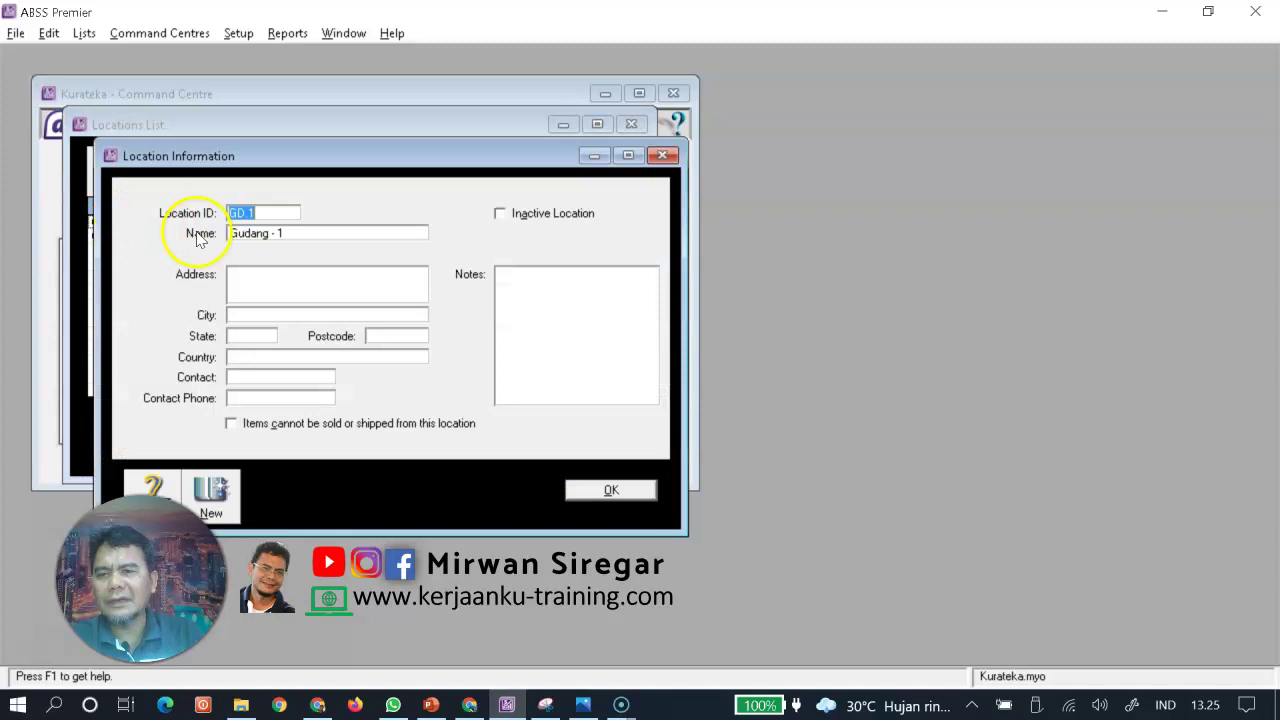
key("Tab")
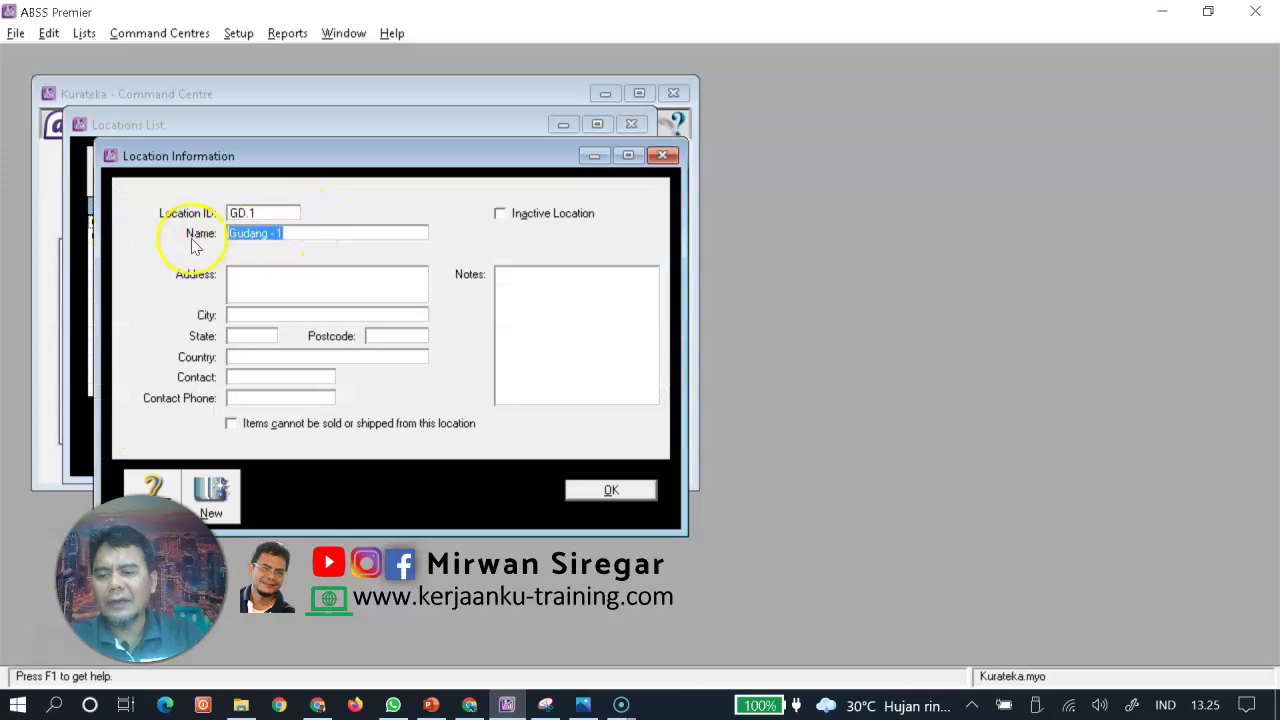
left_click(291, 234)
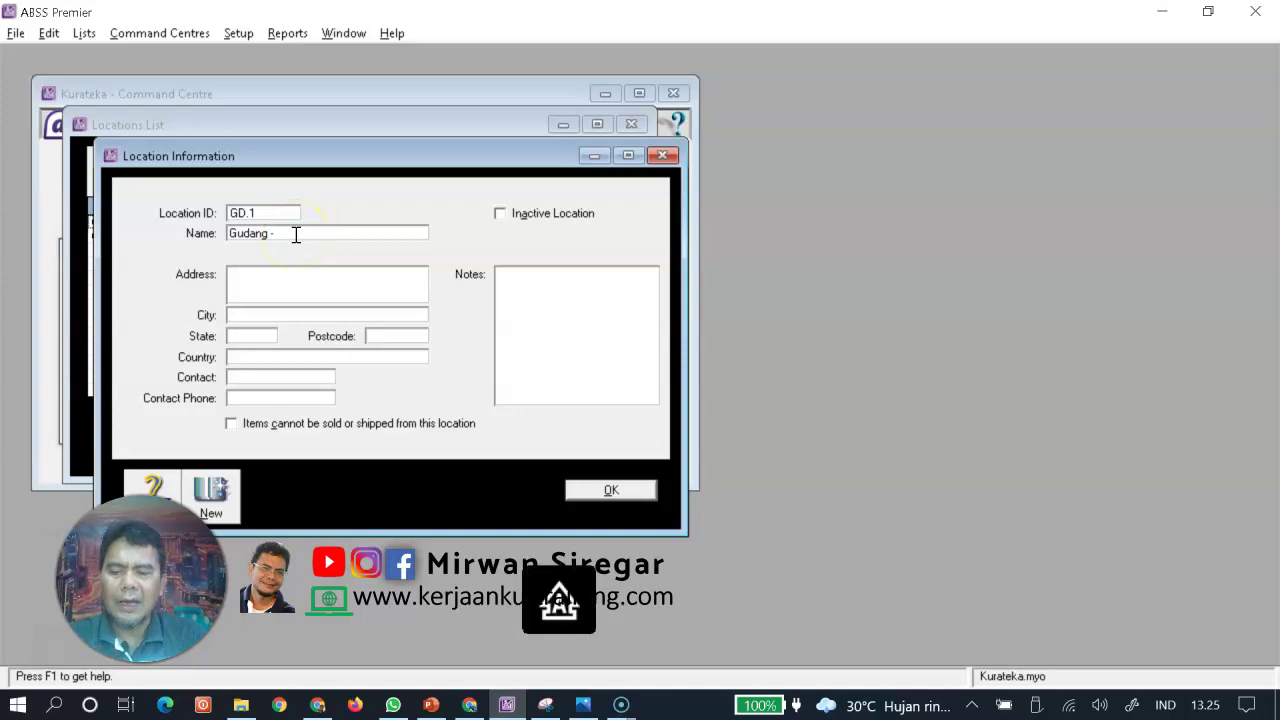
left_click(636, 492)
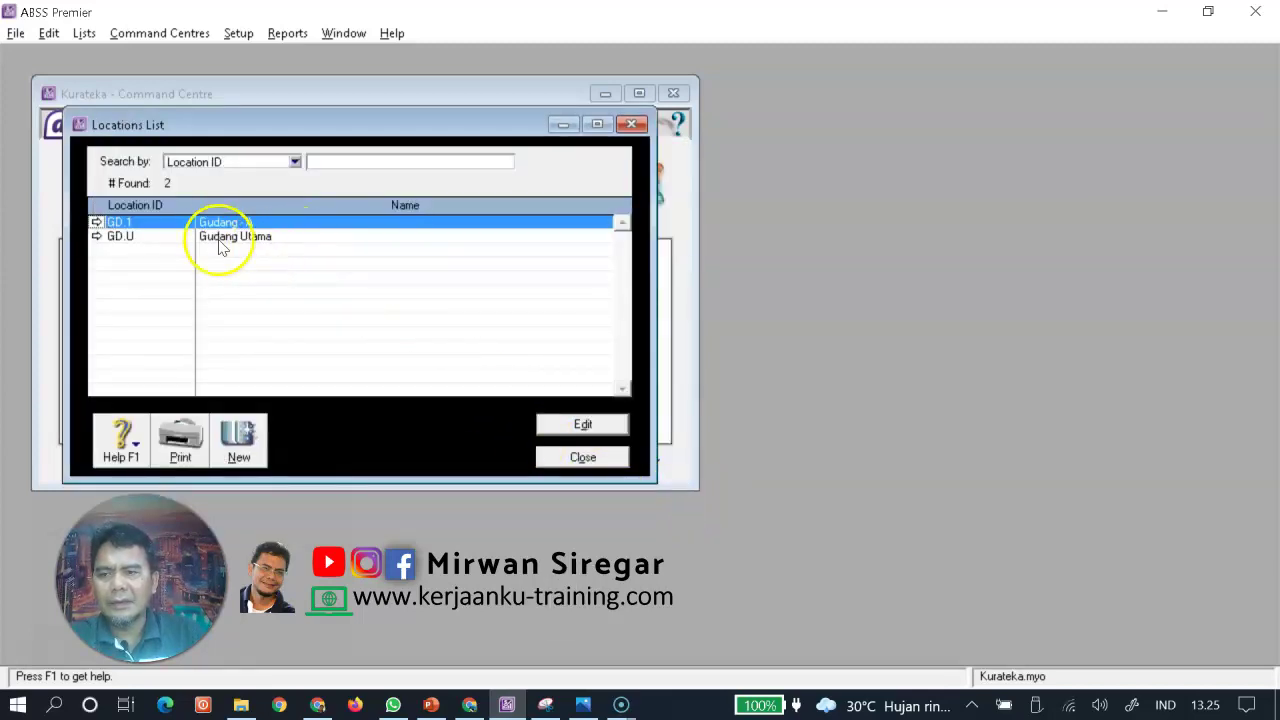
Change the location ID of Gudang - A to GD.A
left_click(185, 237)
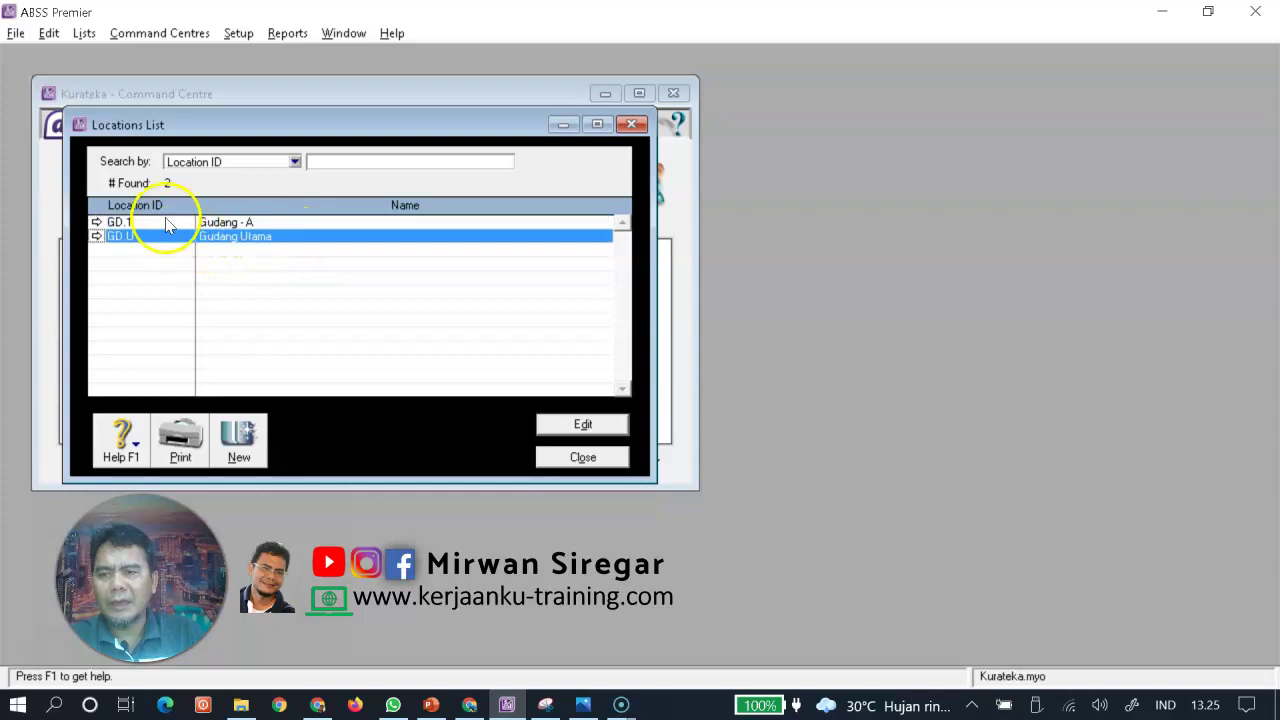
left_click(97, 222)
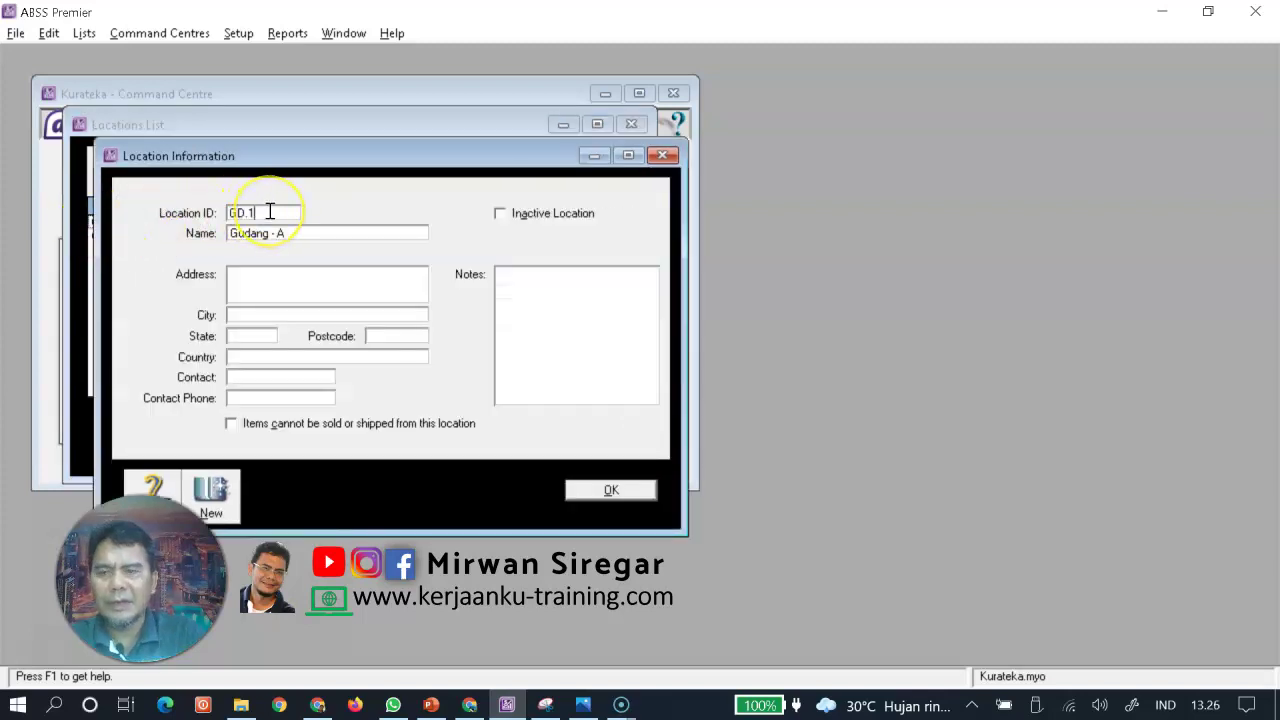
left_click(610, 490)
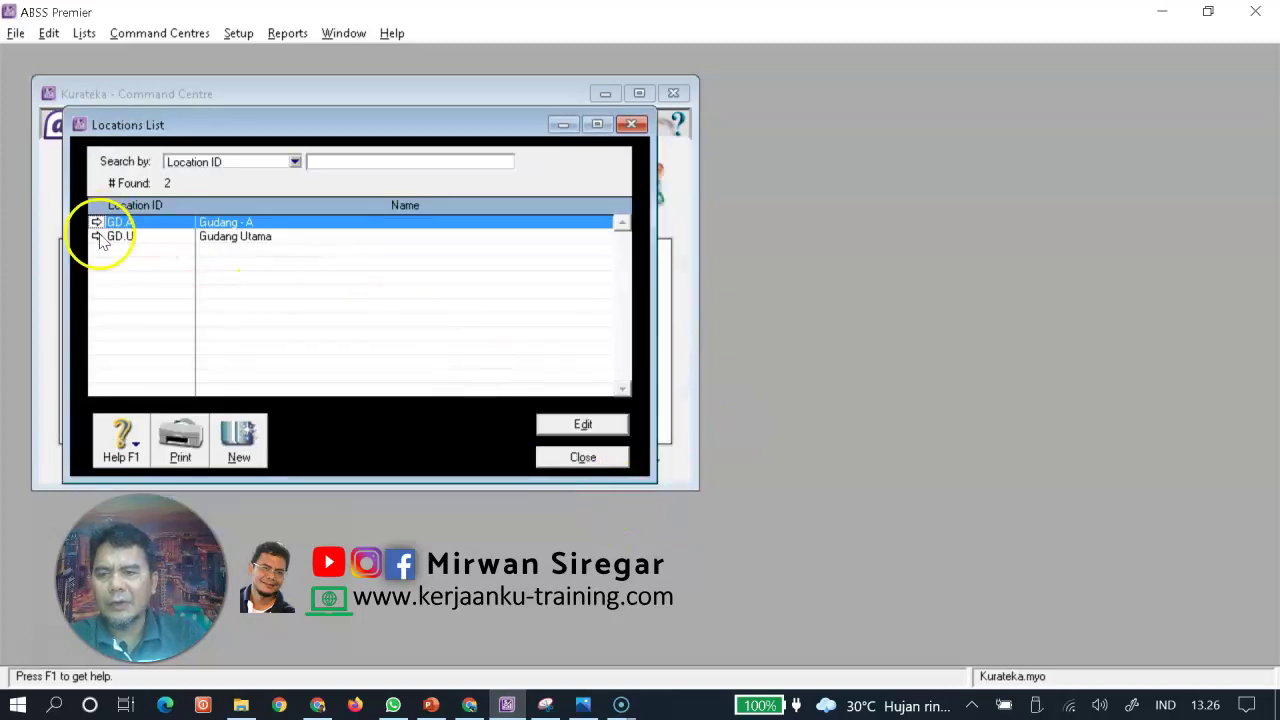
Change the primary location Gudang Utama to ID GD.B and name Gudang - B
left_click(97, 236)
left_click(270, 212)
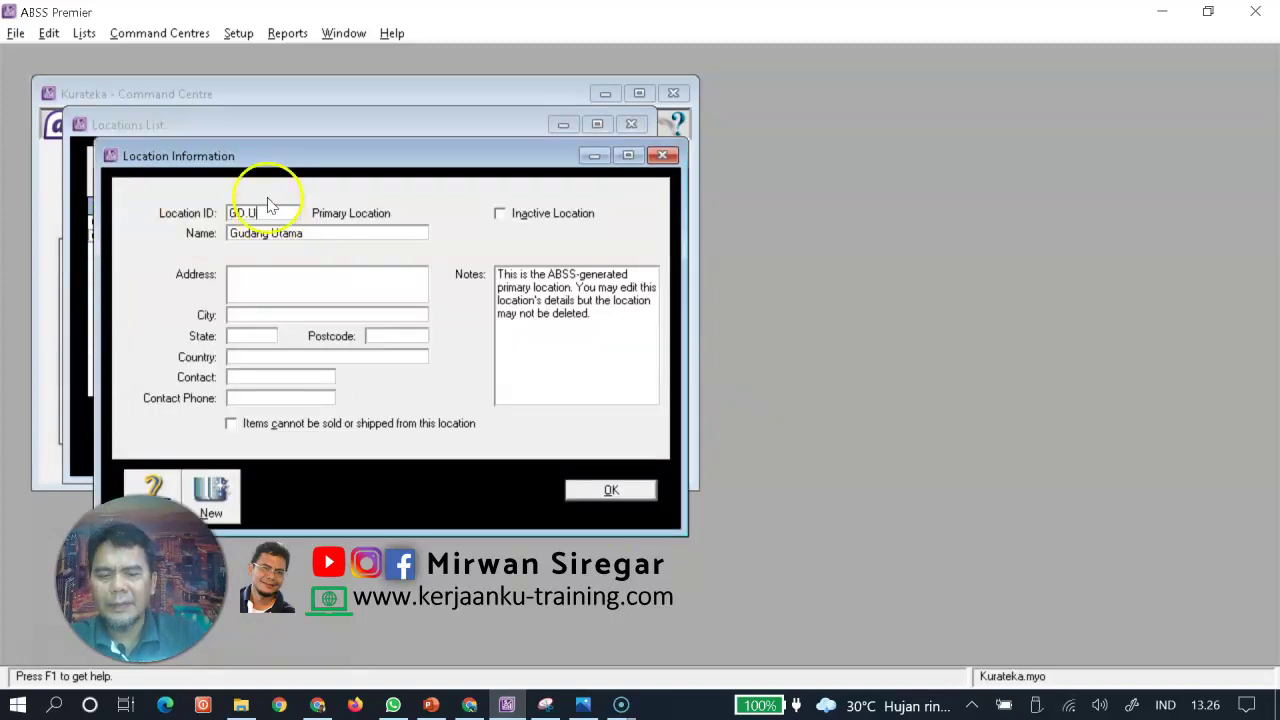
left_click(329, 235)
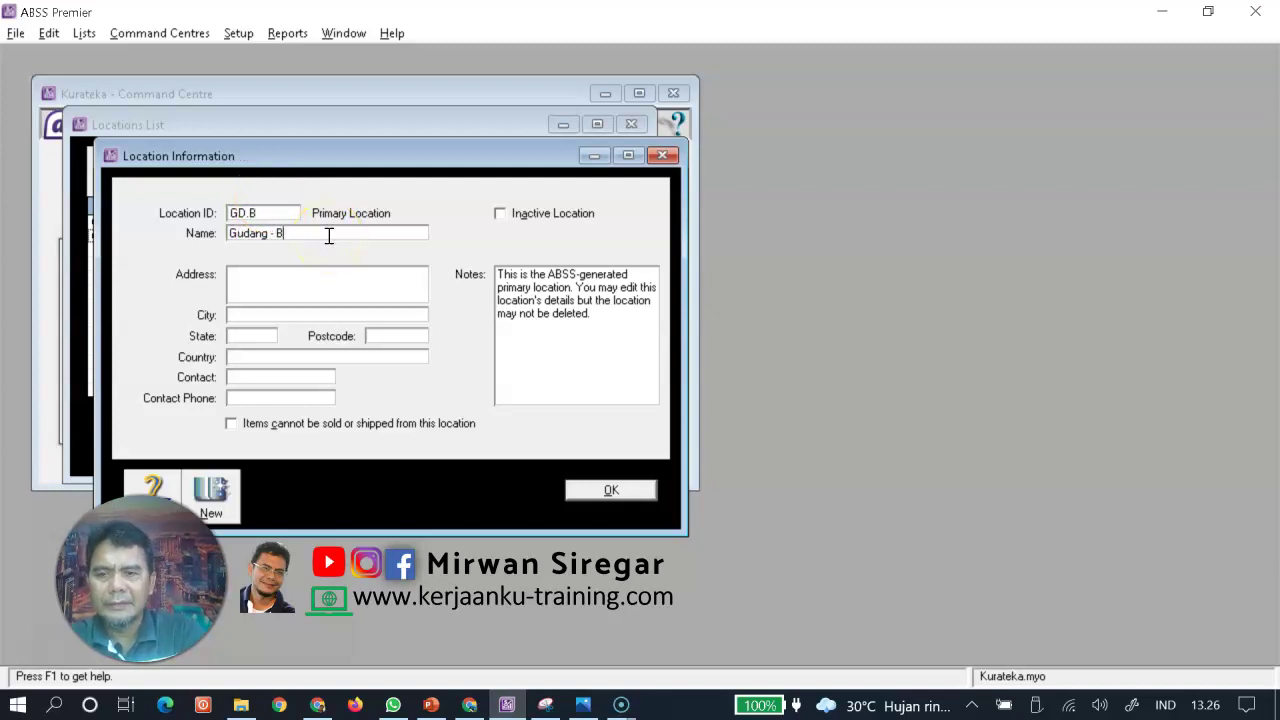
left_click(608, 490)
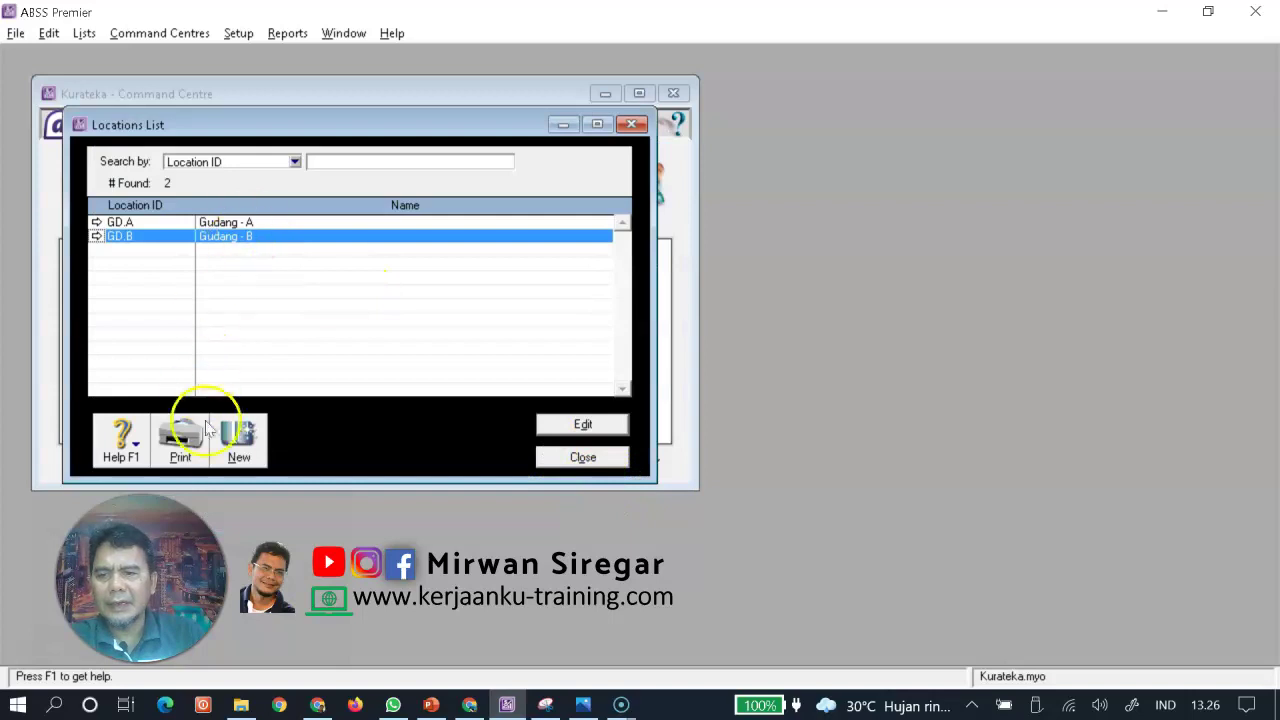
Create a new location with ID GD.C and name Gudang - C, and close the locations list
left_click(240, 440)
type("GD.C")
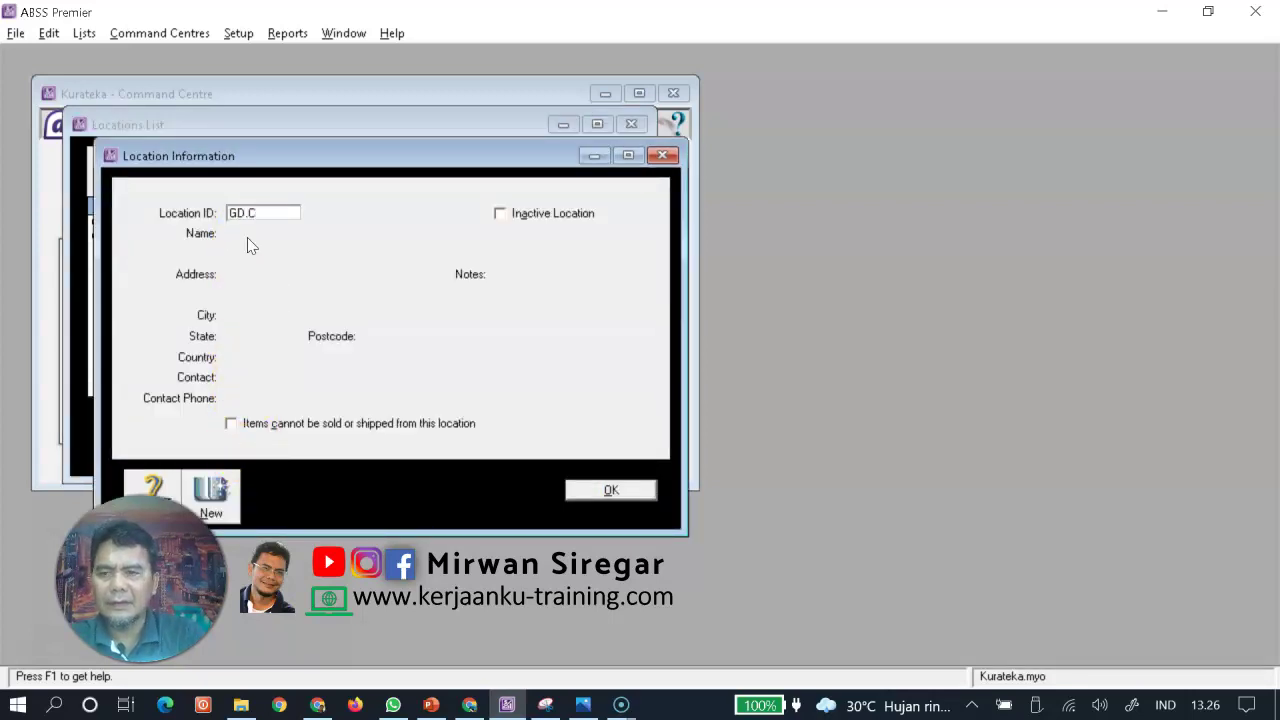
key("Tab")
type("G")
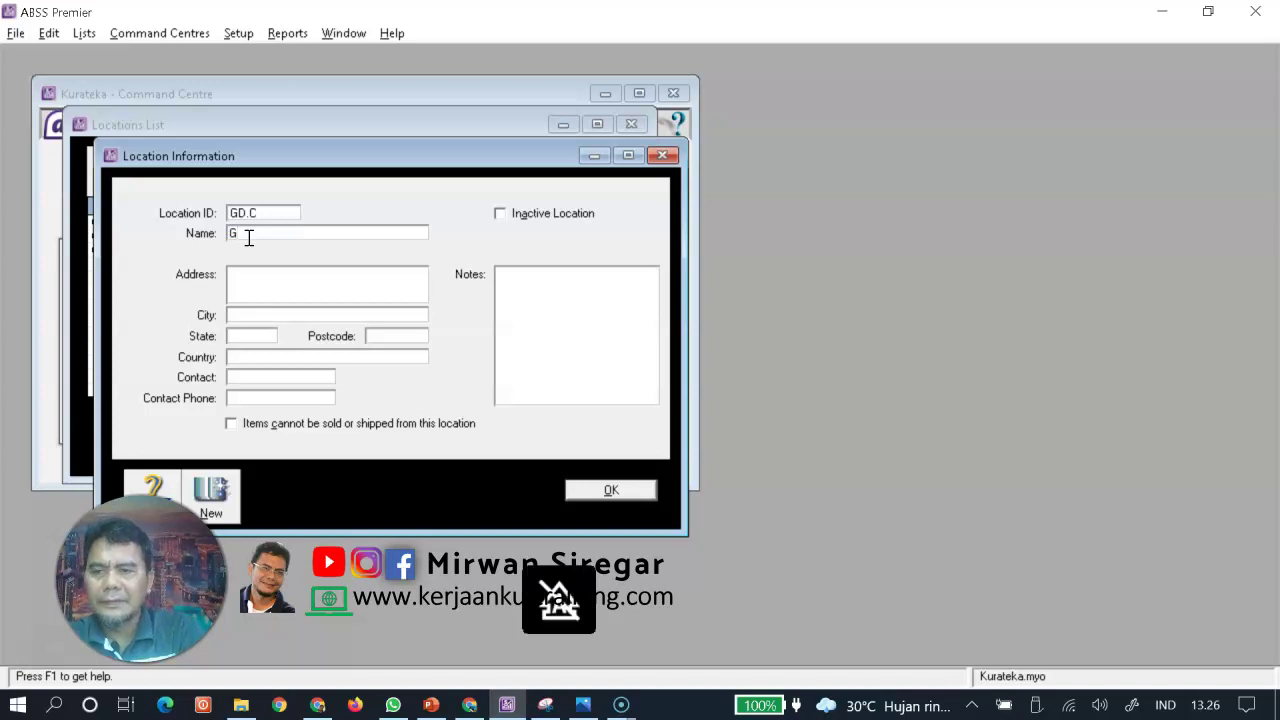
type("udang - C")
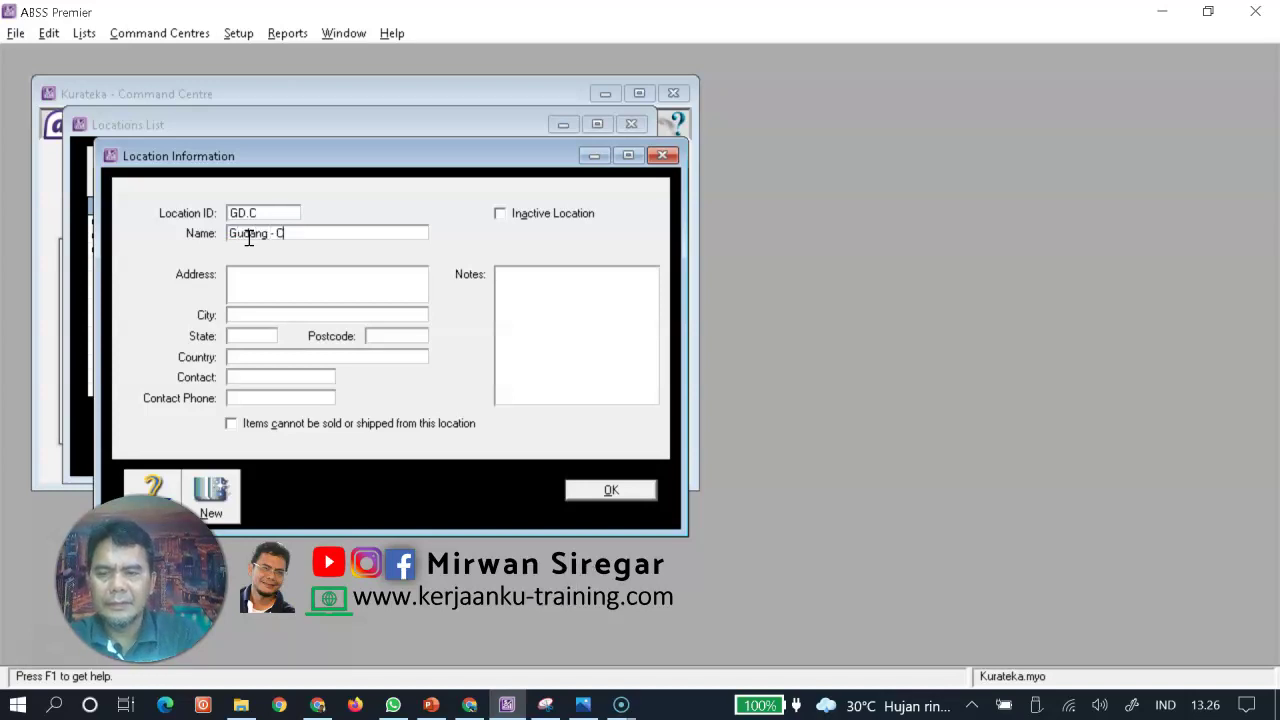
left_click(600, 490)
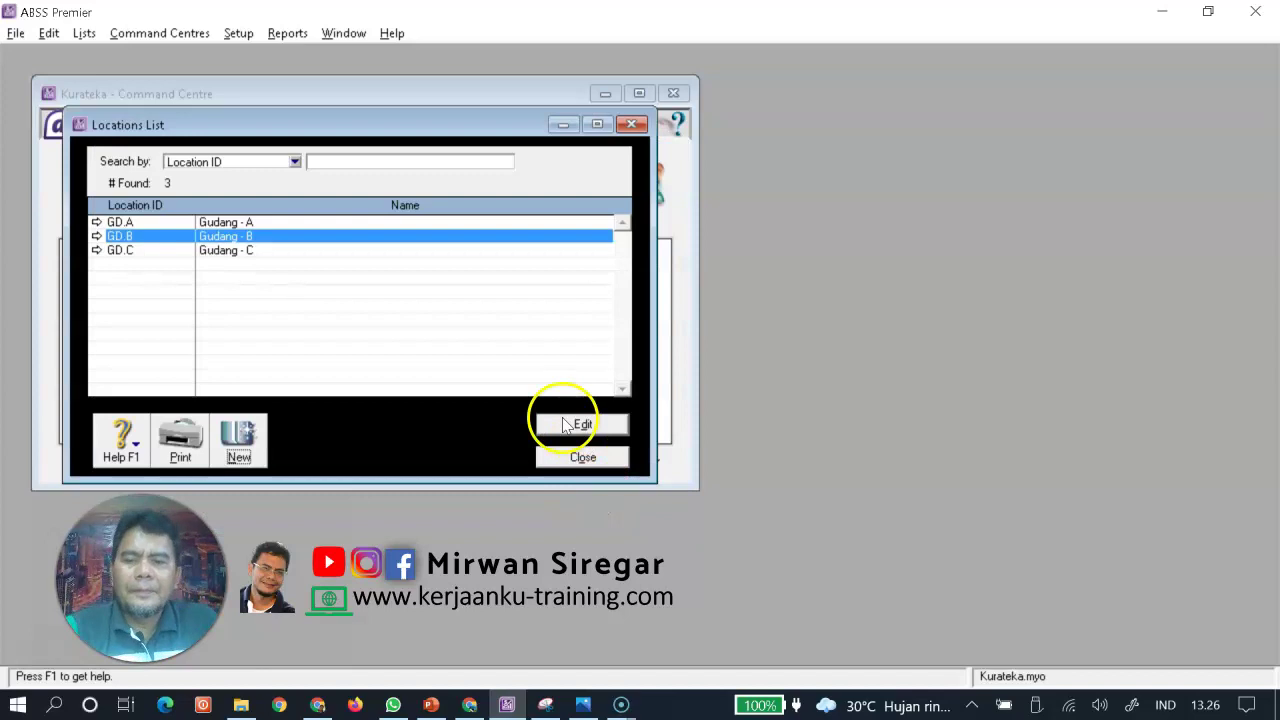
left_click(582, 460)
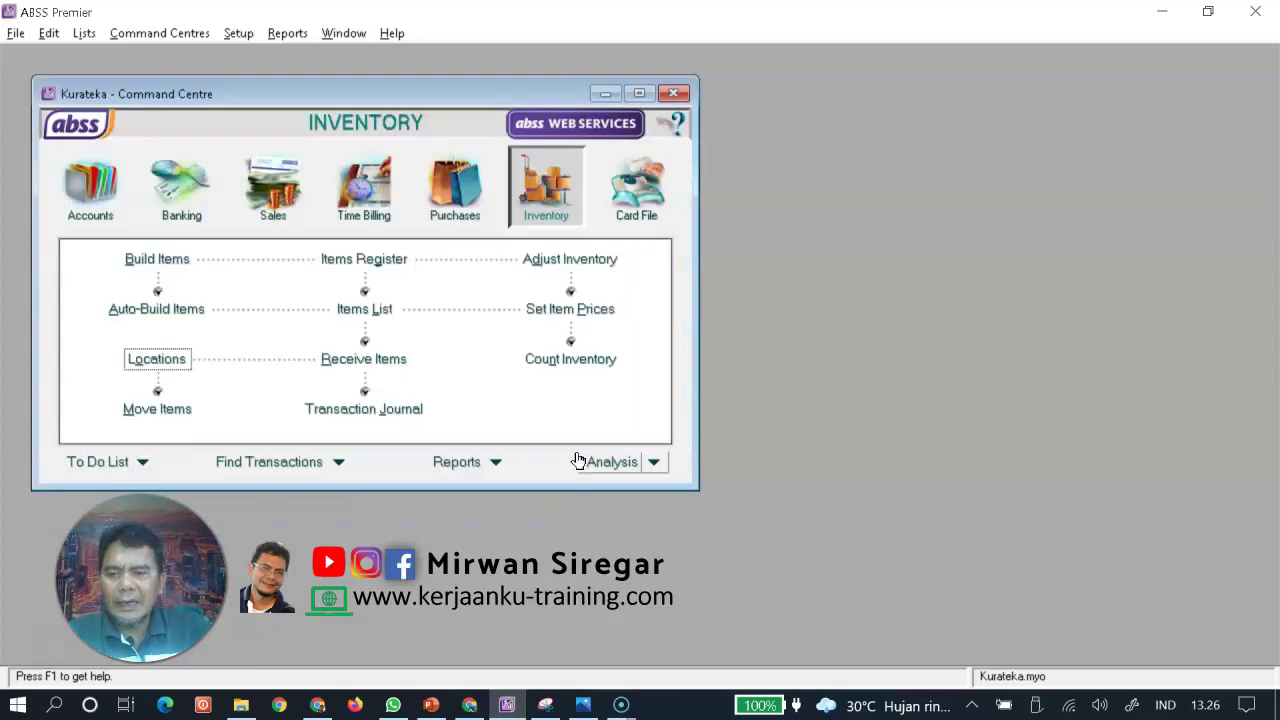
Check the purchase in the case study image and start a new purchase bill with AB Store as the supplier
left_click(583, 705)
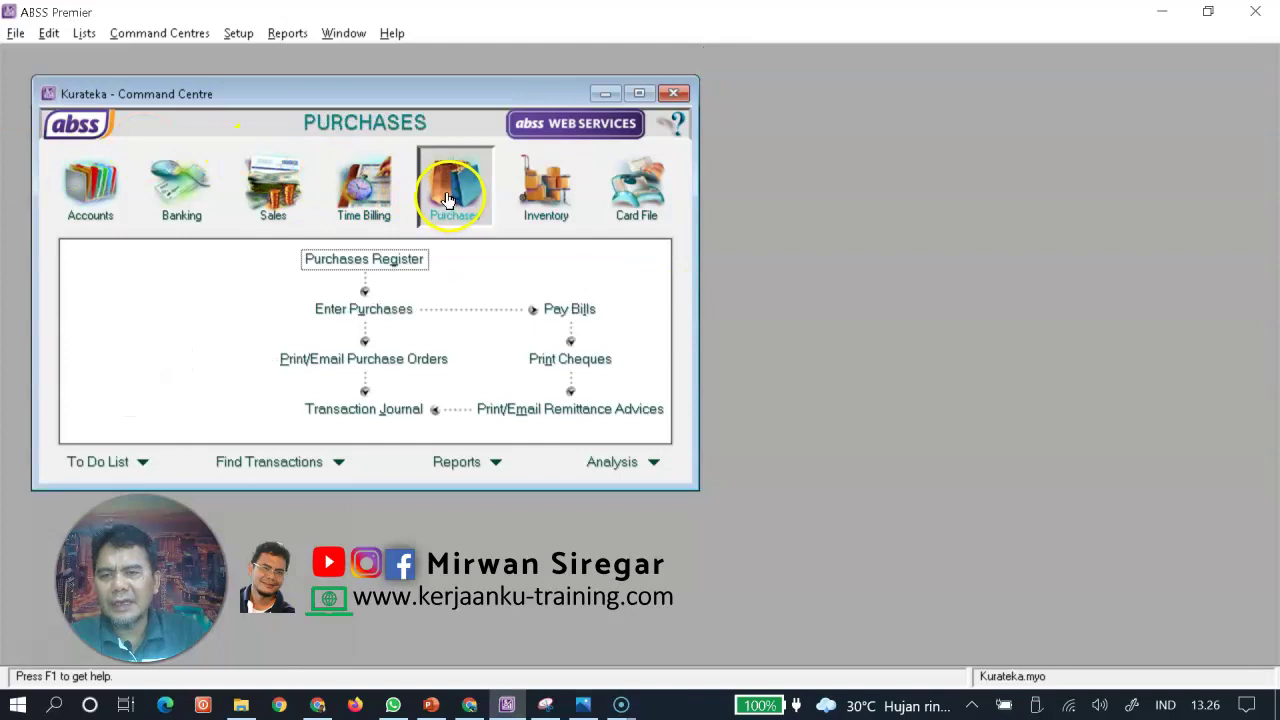
left_click(362, 305)
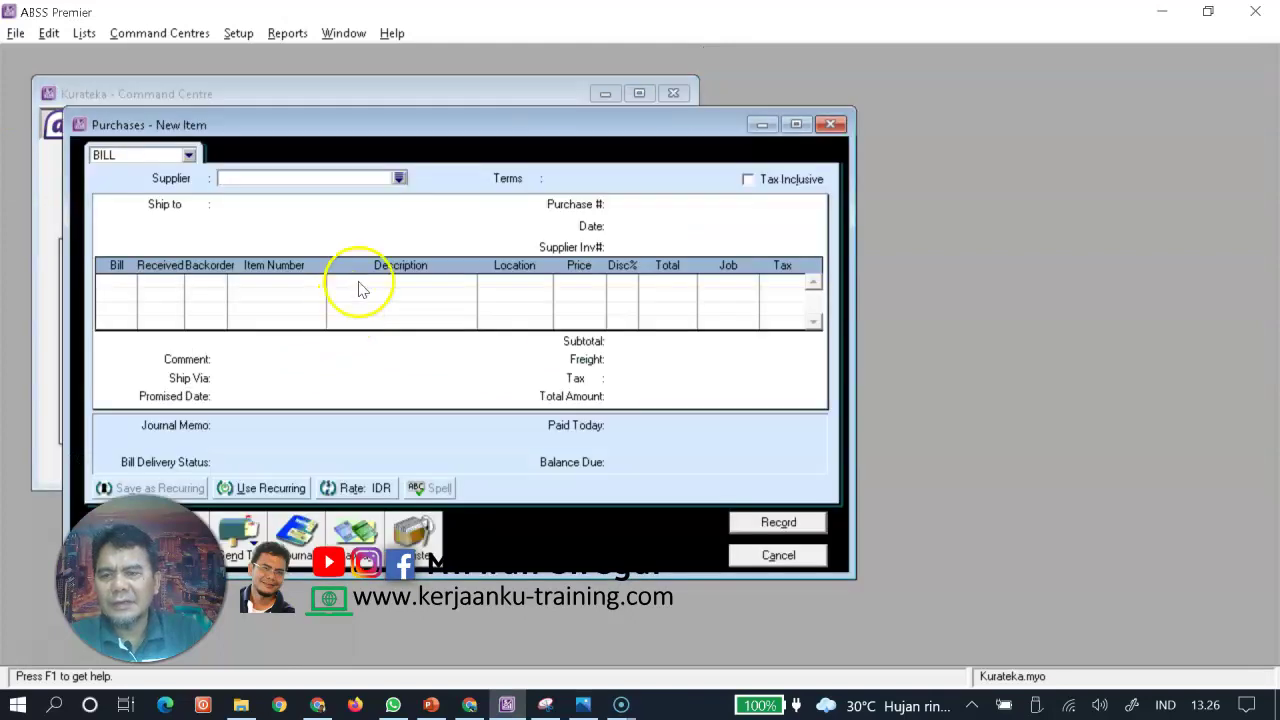
left_click(399, 178)
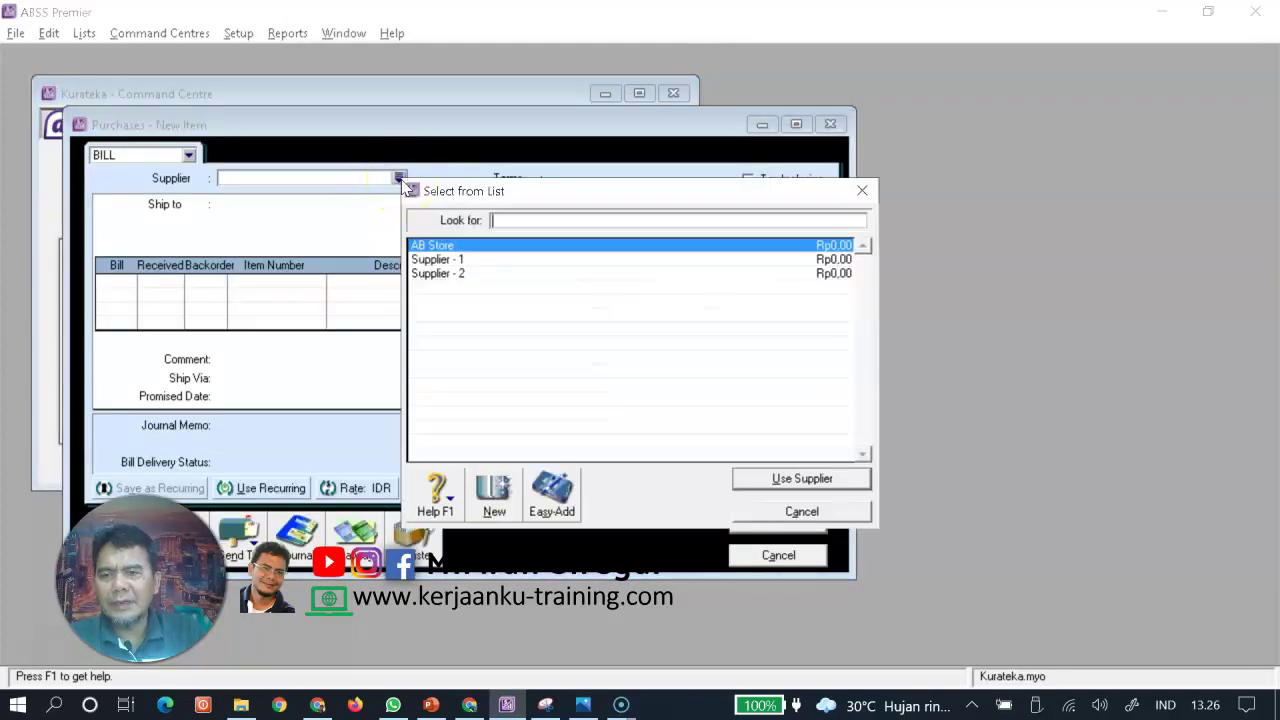
double_click(454, 246)
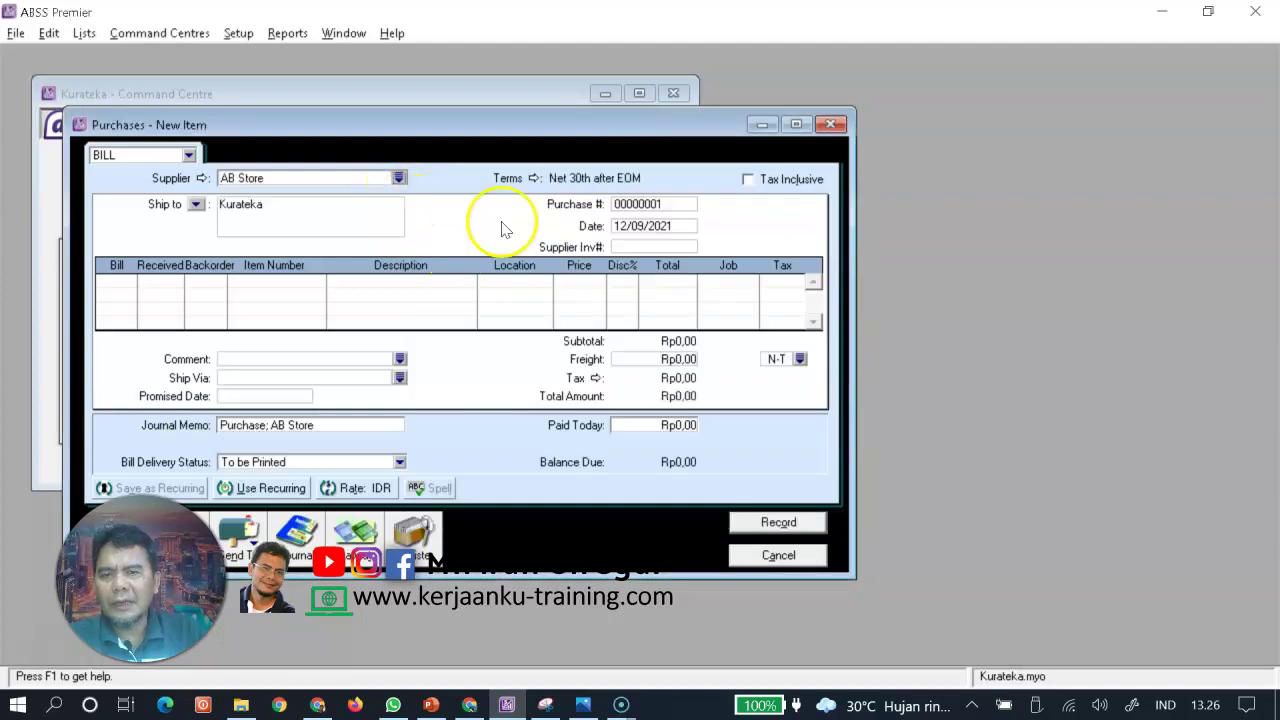
Add a bill line for 5 units of the Kertas A4 item
left_click(122, 284)
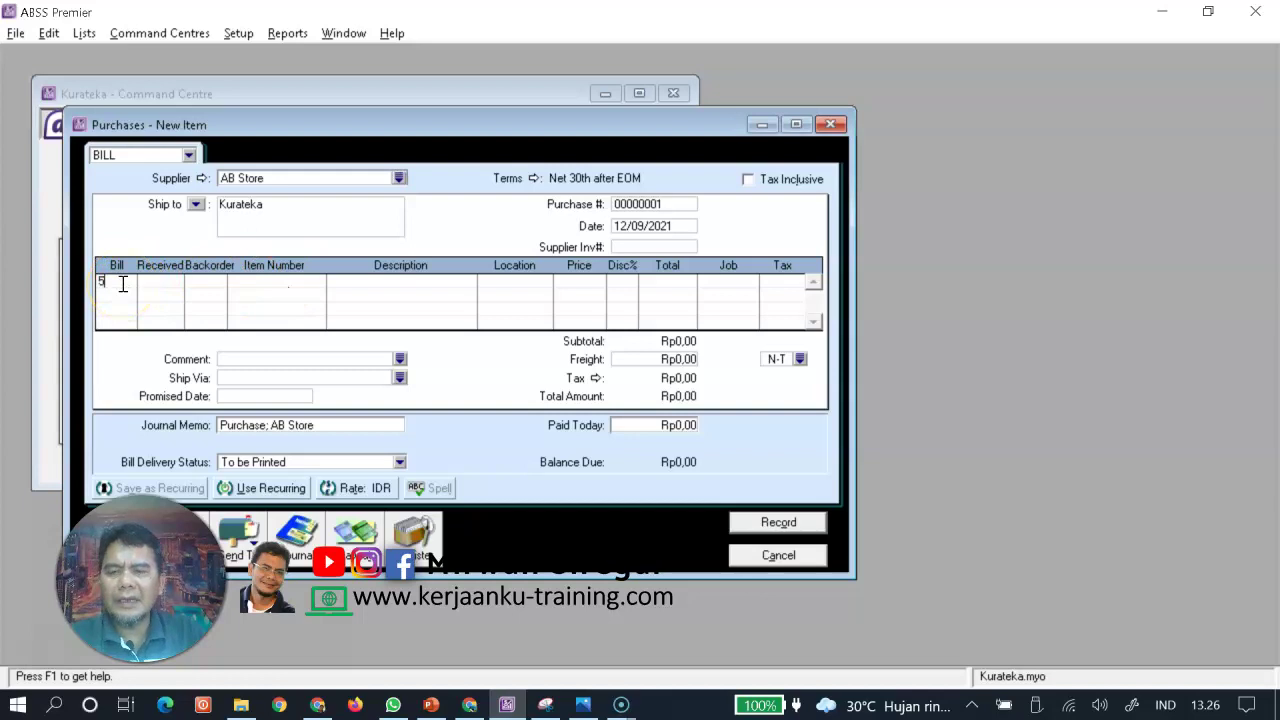
type("5")
key("Tab")
left_click(250, 282)
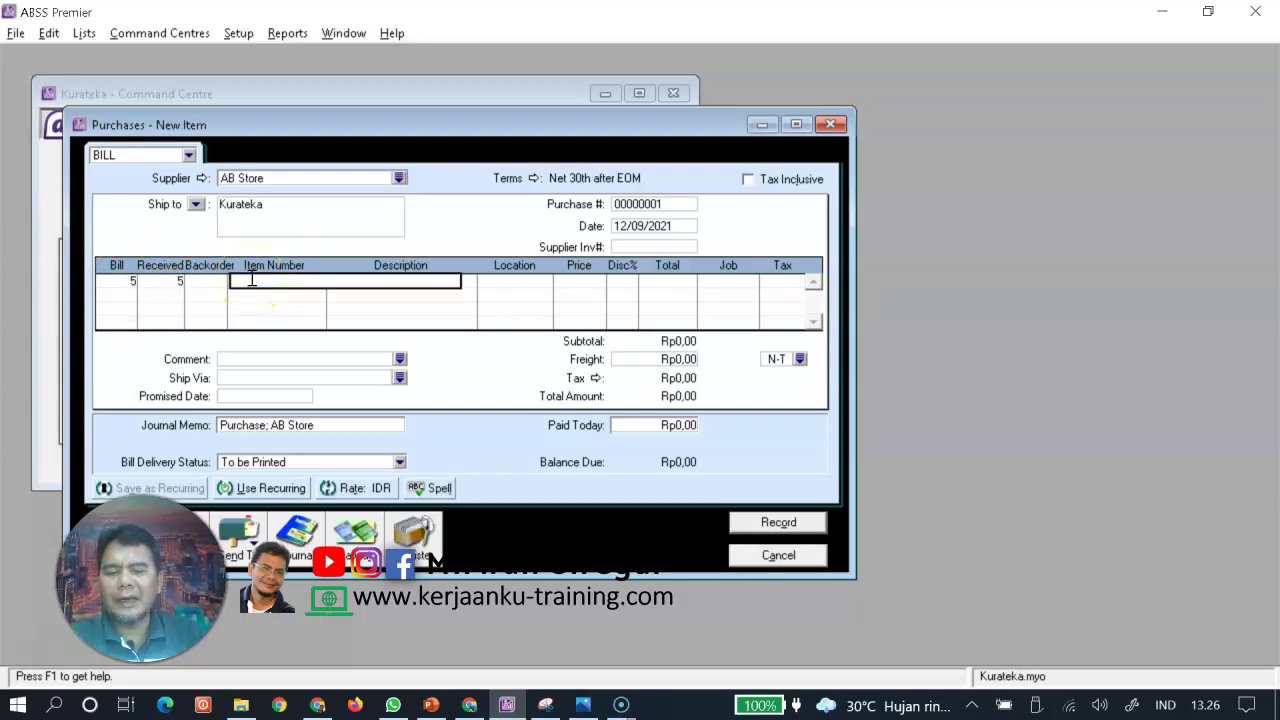
type("k")
key("Tab")
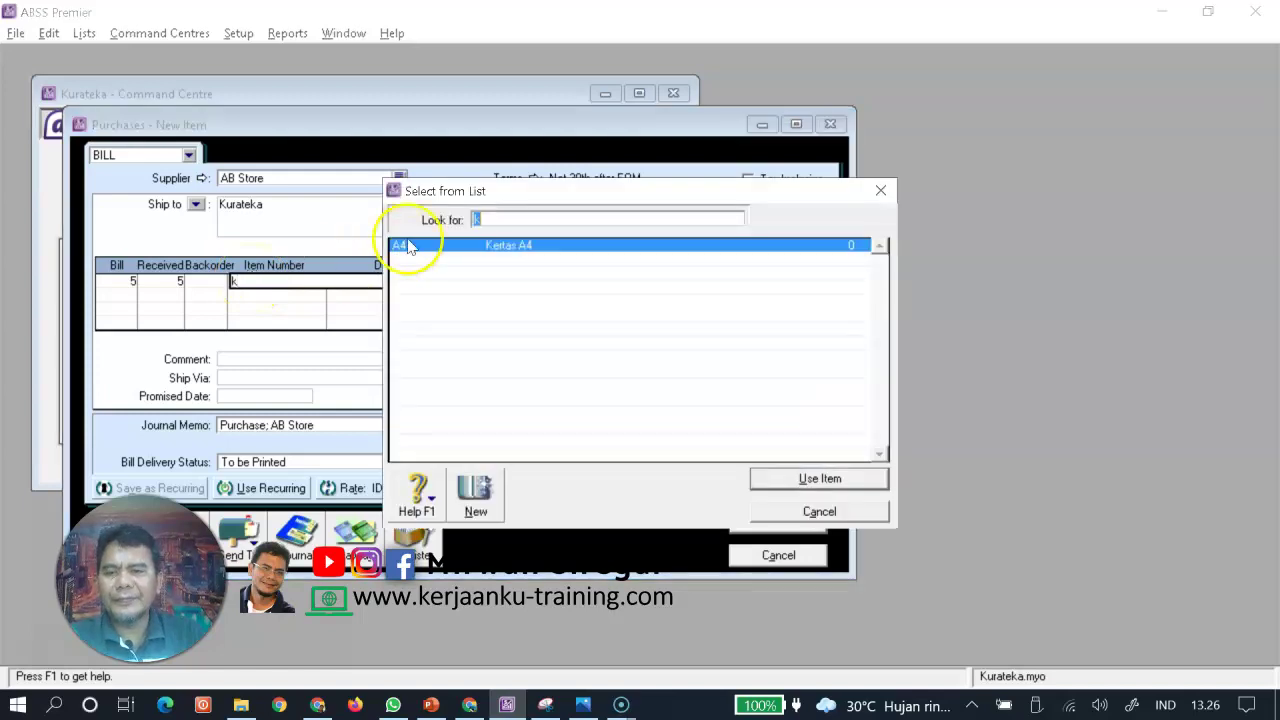
double_click(409, 246)
Set the Kertas A4 line's price to Rp200.000
left_click(477, 293)
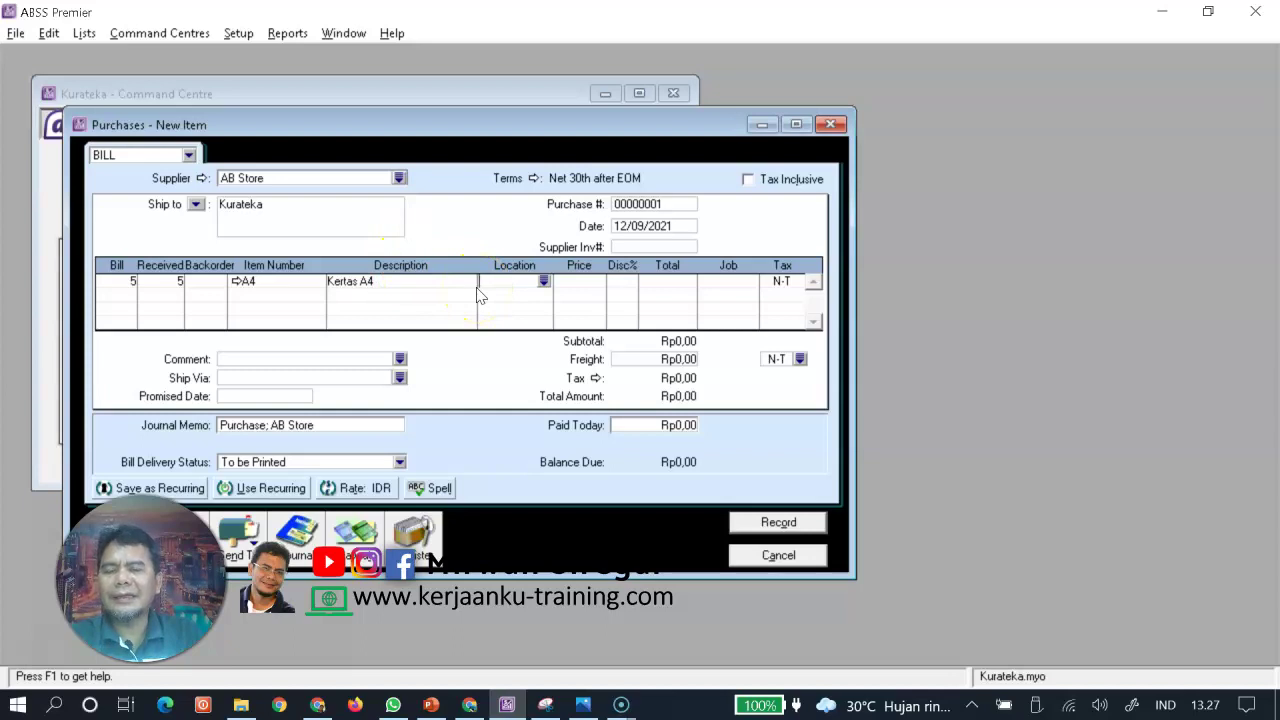
left_click(557, 282)
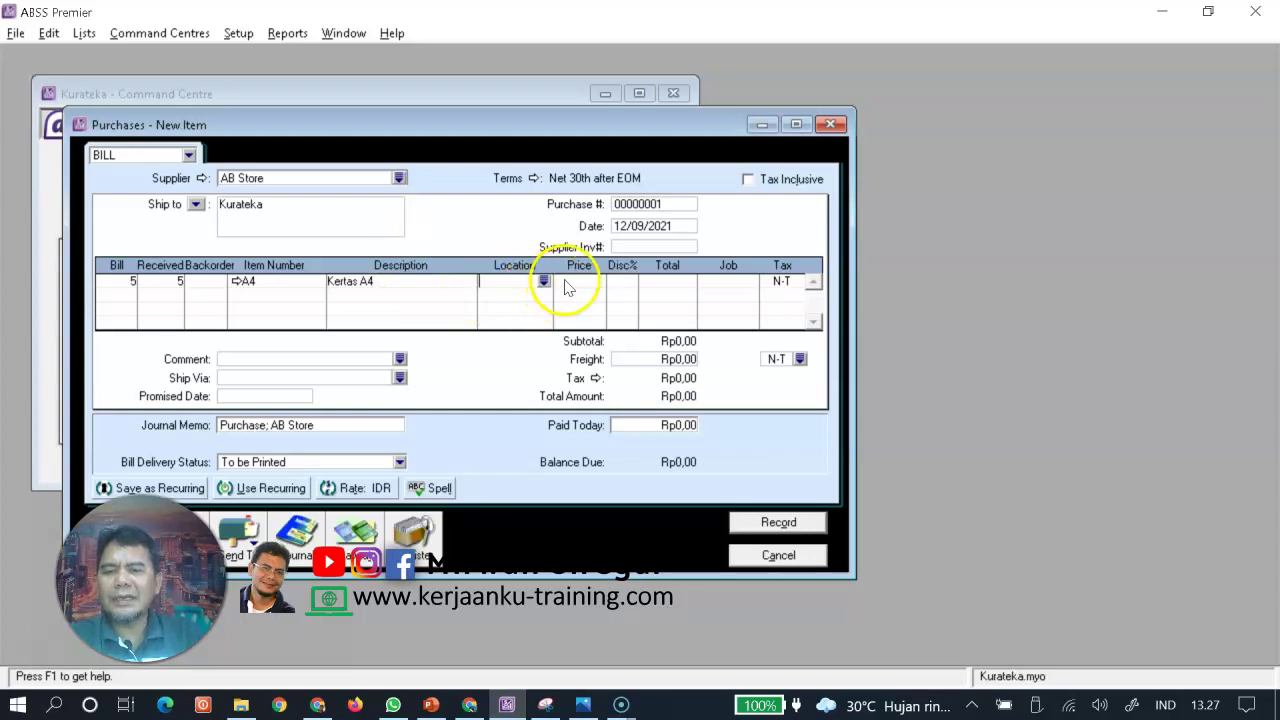
type("200000")
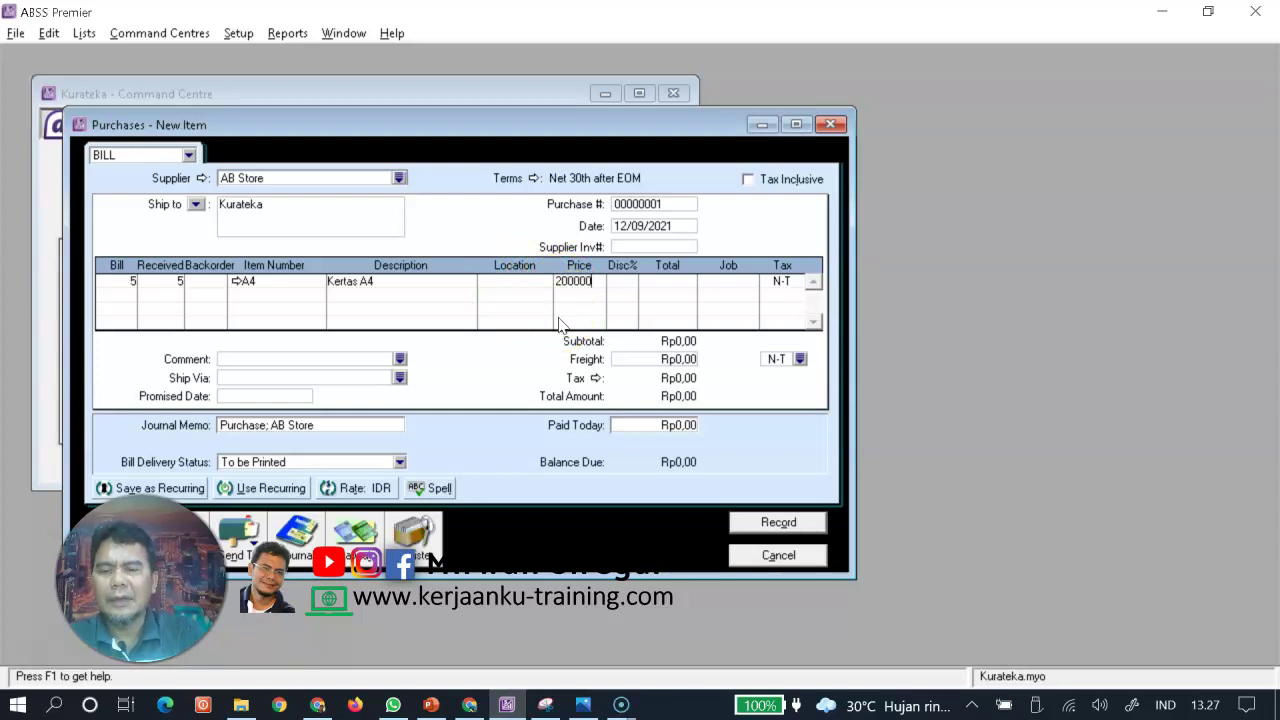
key("Tab")
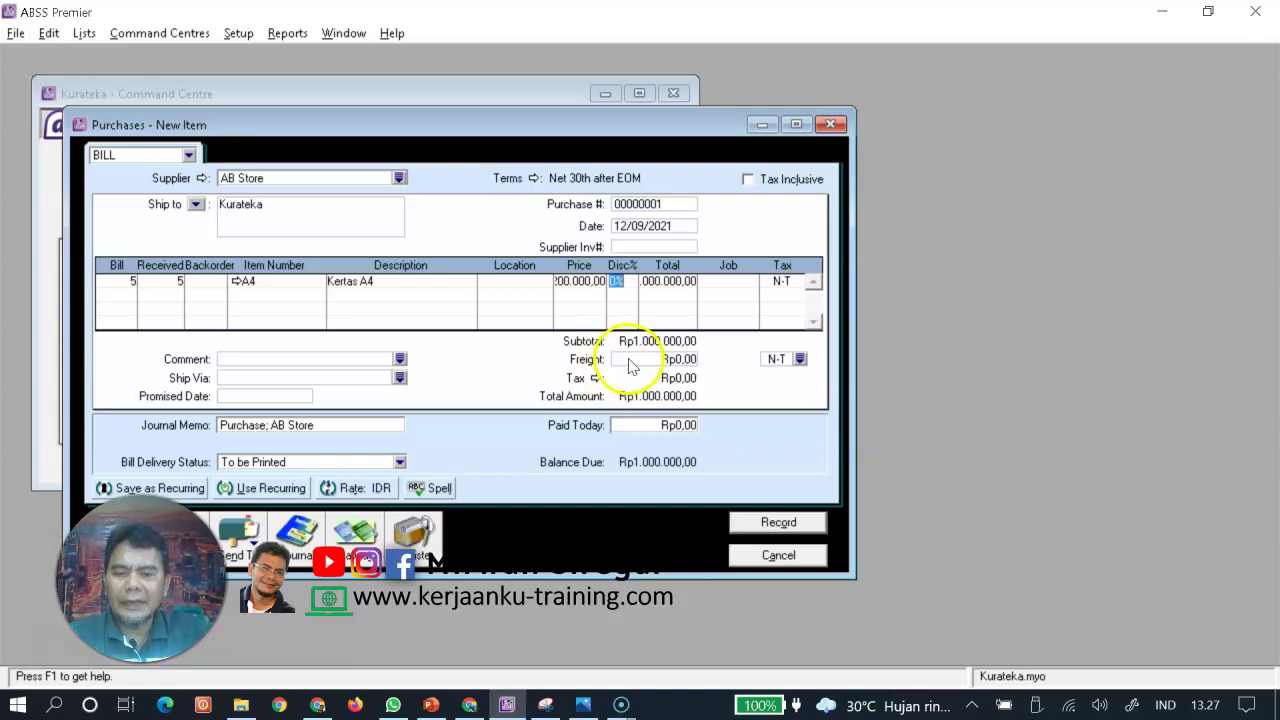
Try to record the bill, ignoring all spelling suggestions for Kertas
left_click(800, 521)
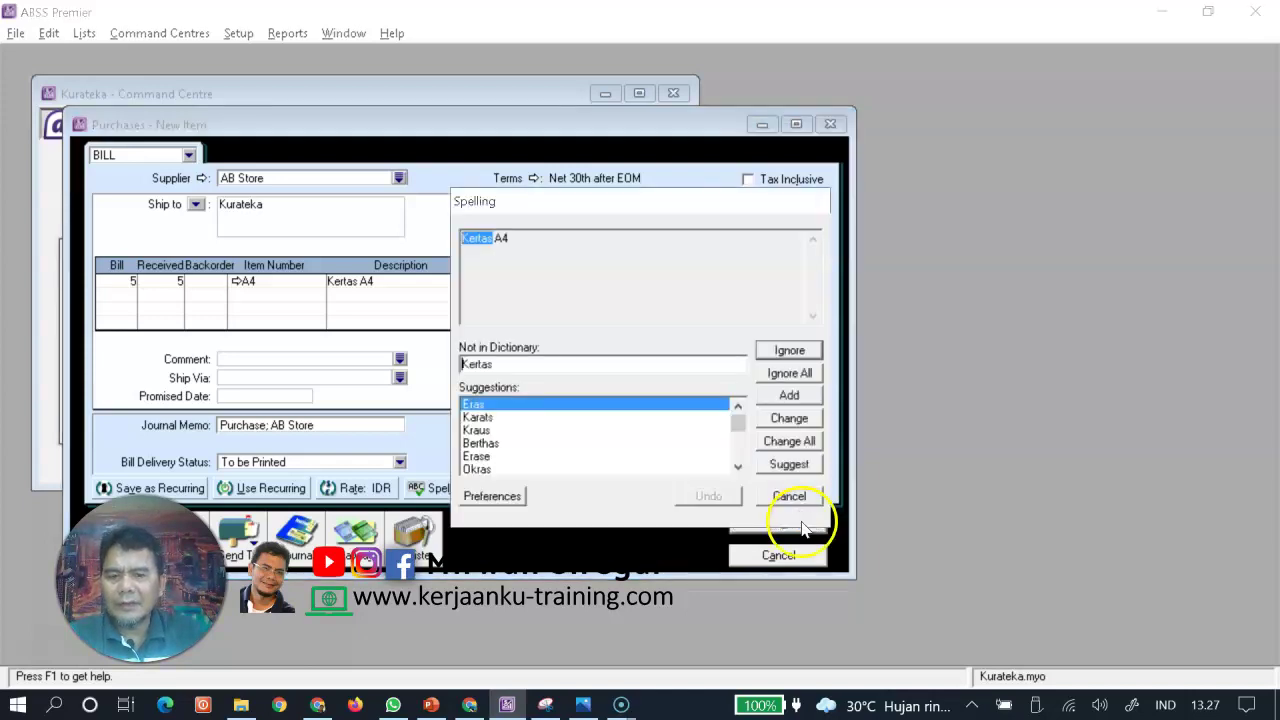
left_click(792, 374)
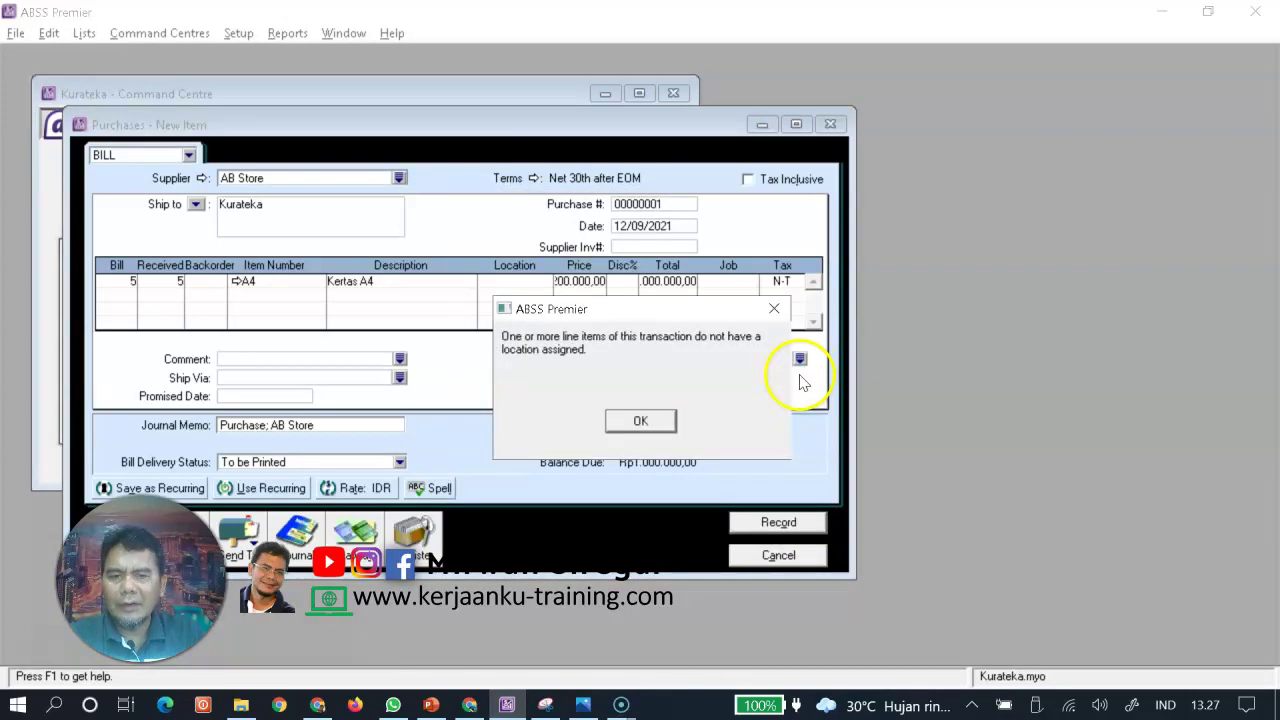
left_click(640, 421)
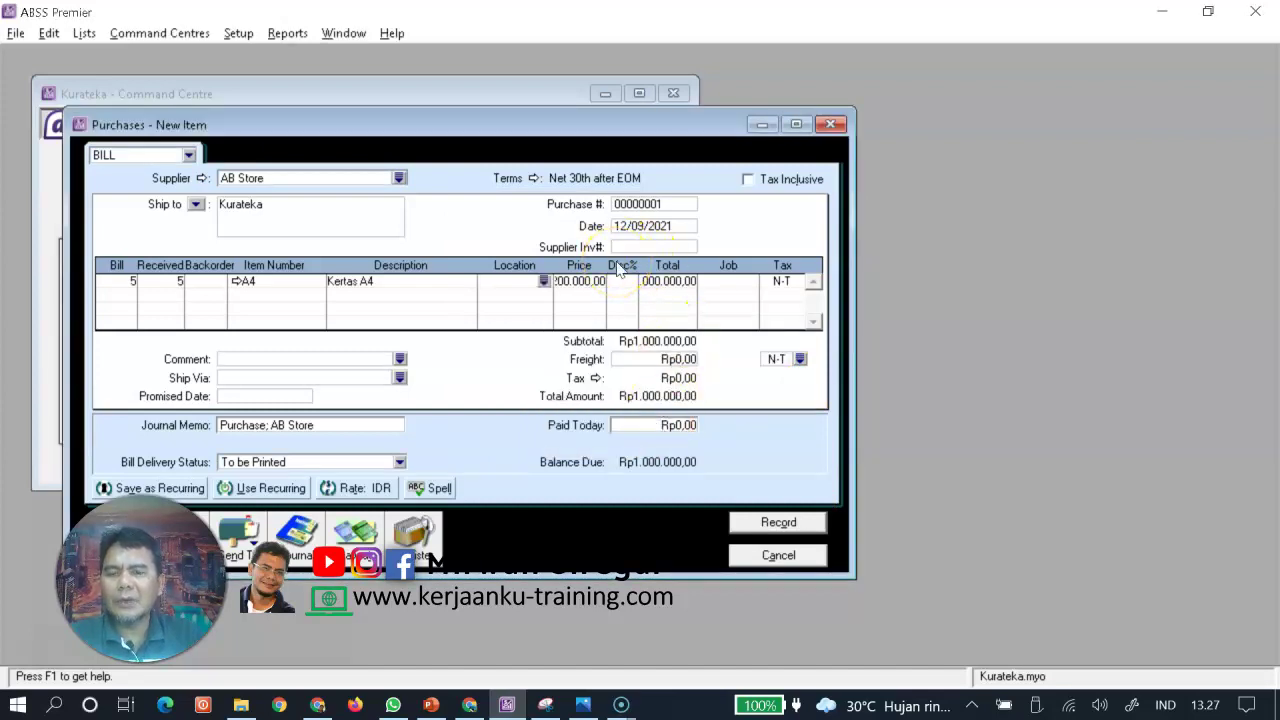
Assign the Kertas A4 line to location GD.A and set the amount paid today to Rp1.000.000
left_click(542, 283)
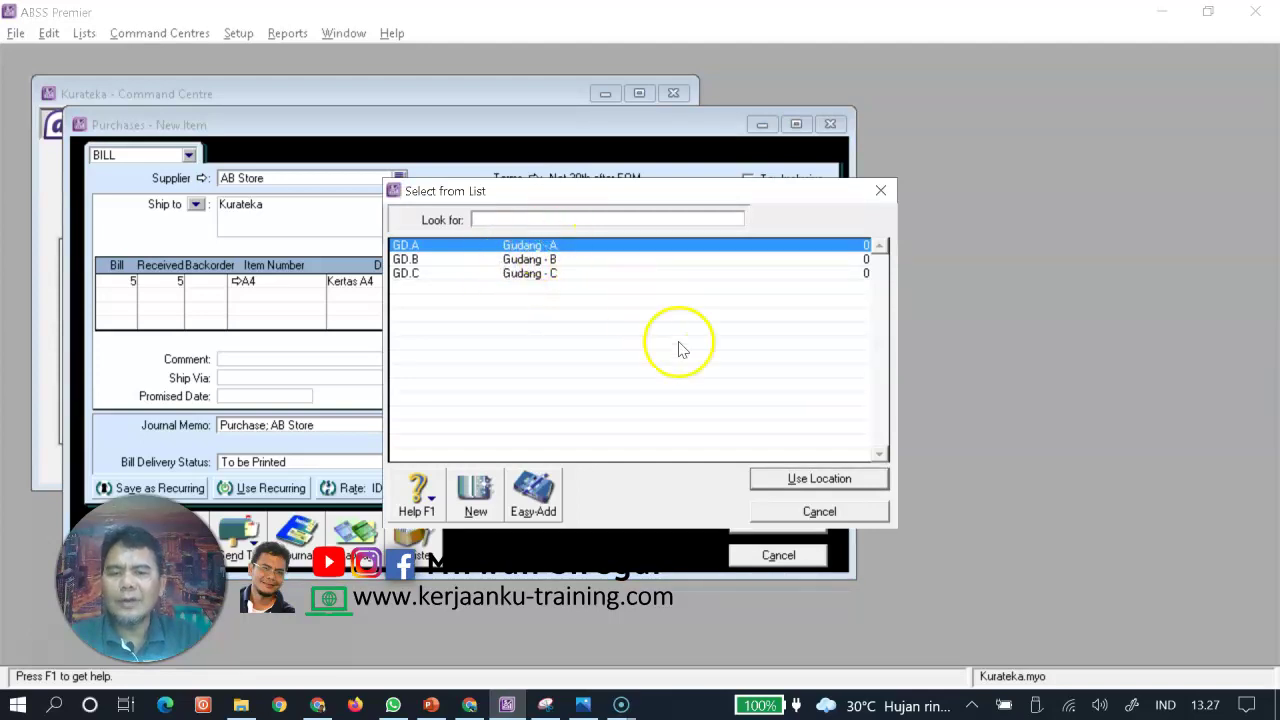
left_click(784, 479)
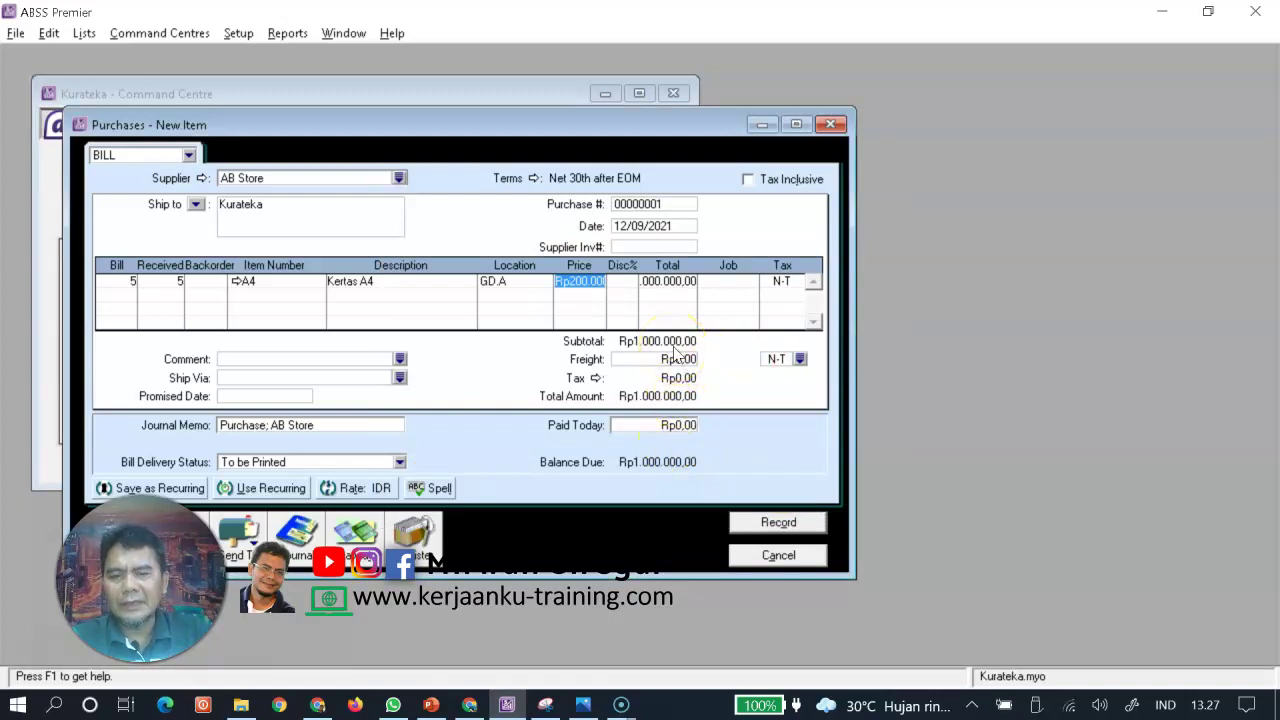
left_click(655, 425)
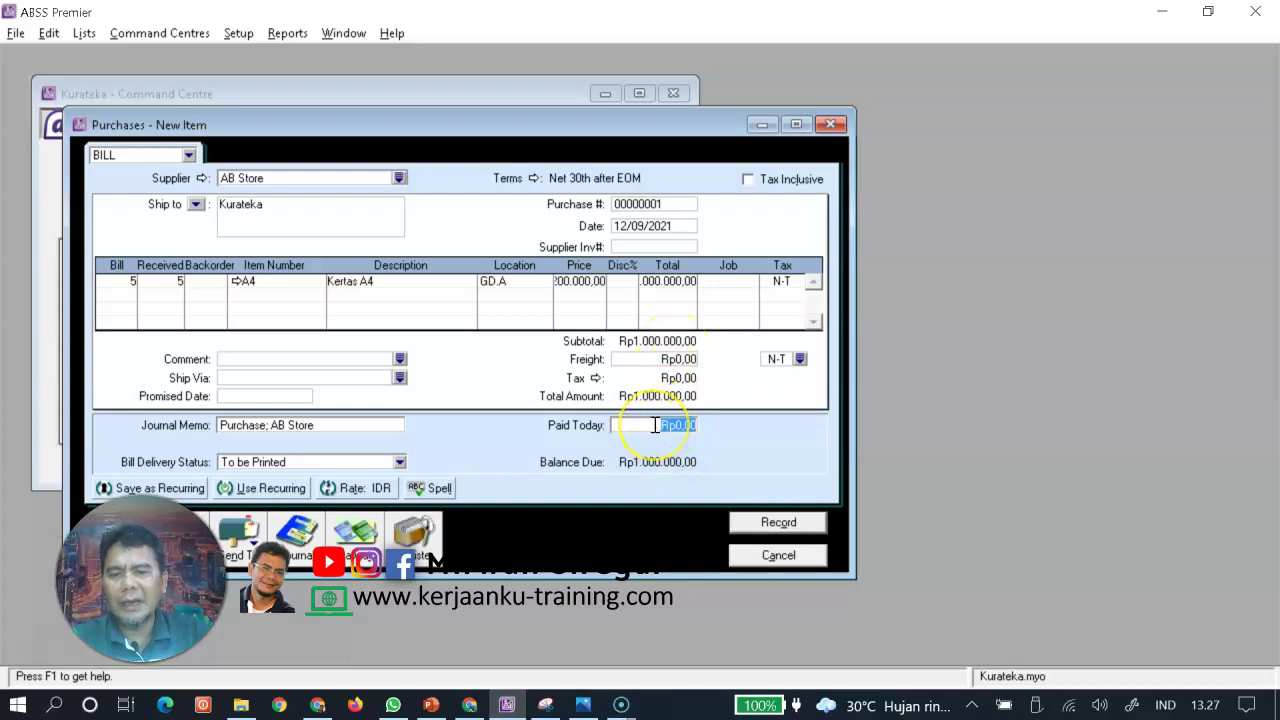
type("1000000")
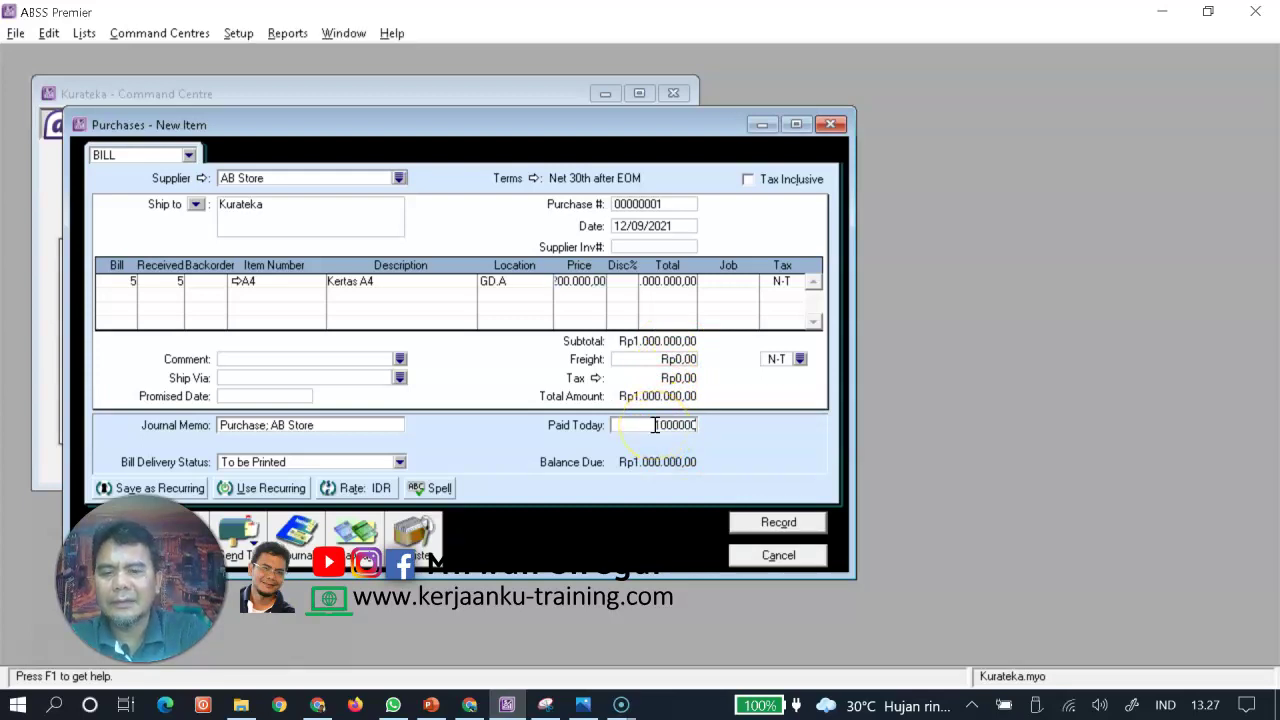
key("Tab")
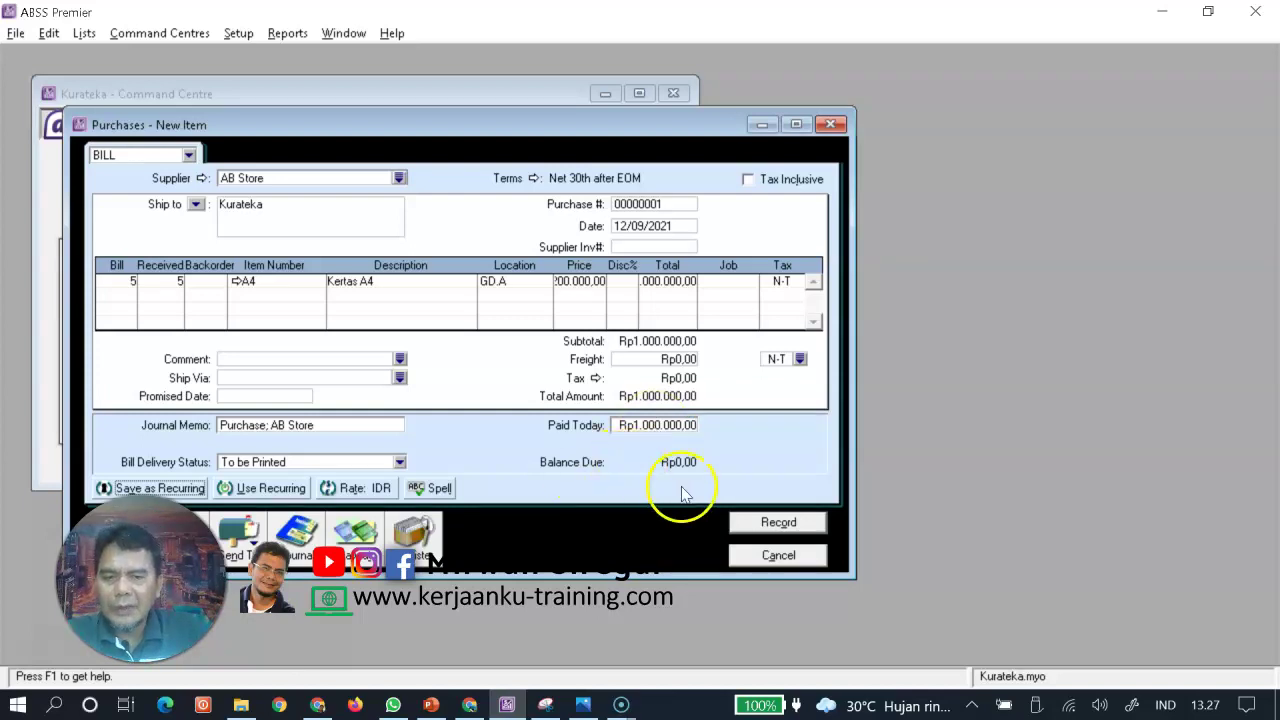
Record the AB Store bill with its cheque payment, ignoring all spelling suggestions for Kertas, and close the purchase entry window
left_click(740, 532)
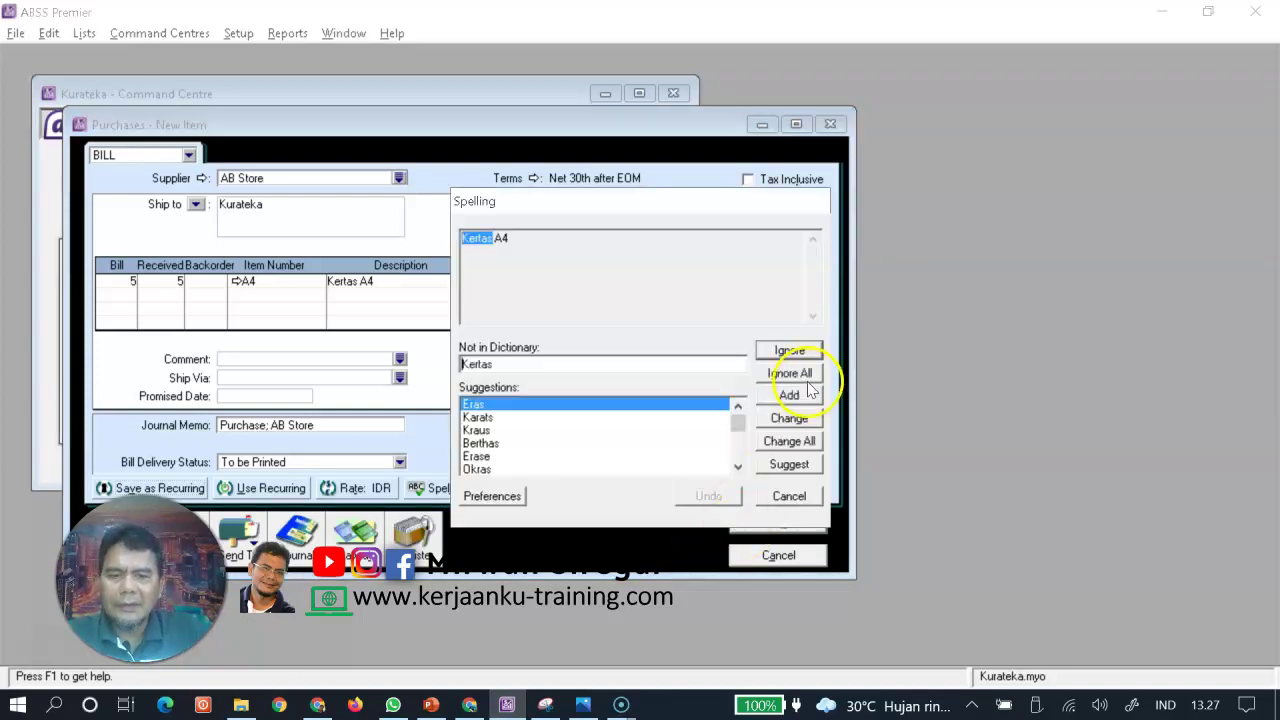
left_click(786, 371)
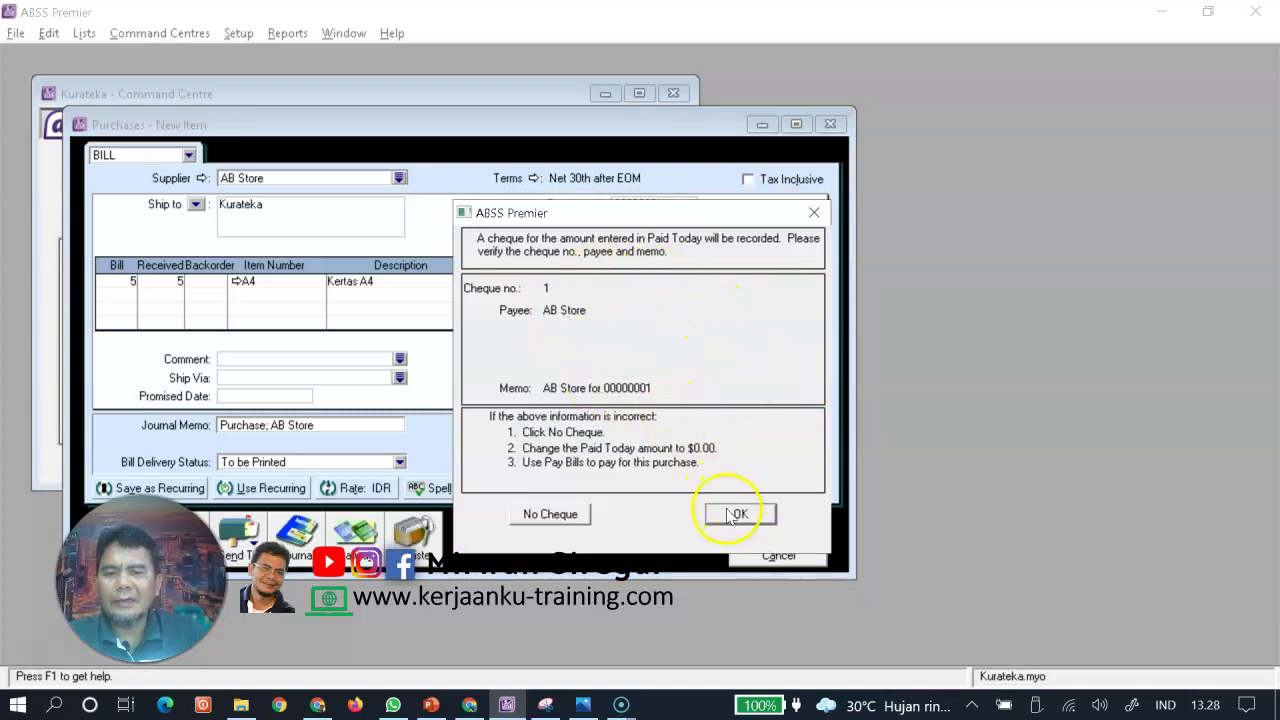
left_click(733, 515)
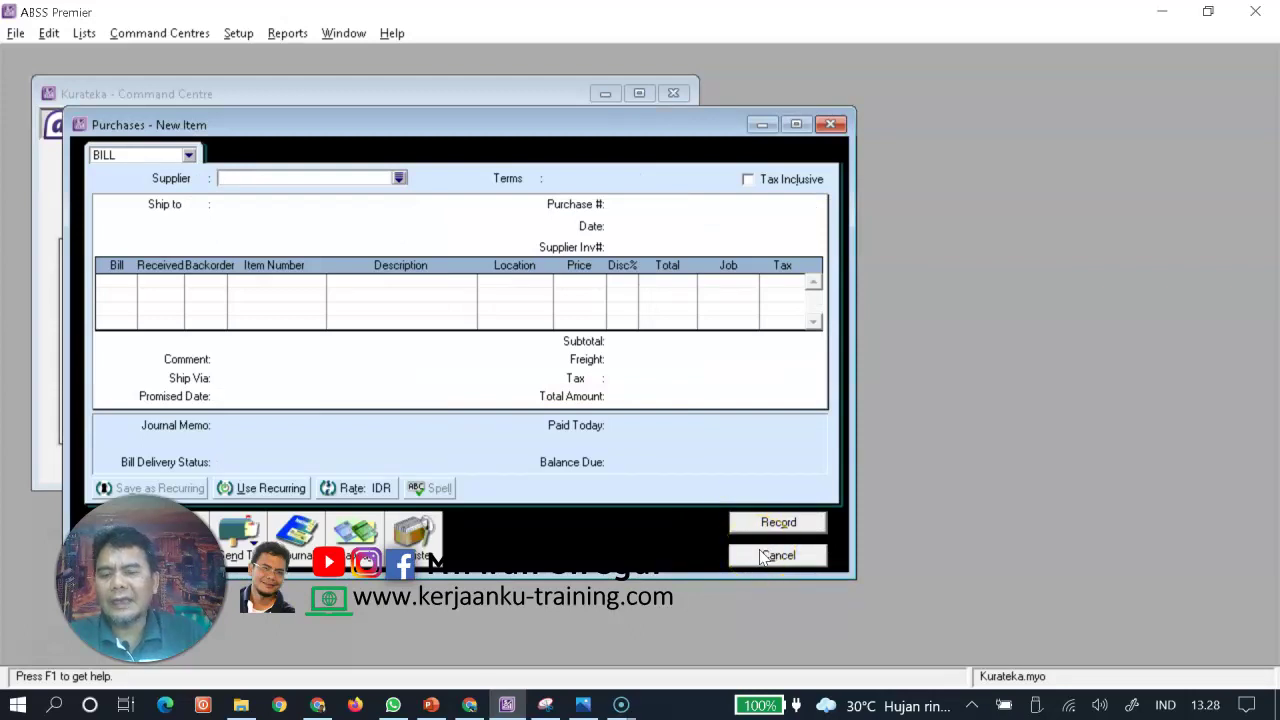
left_click(762, 556)
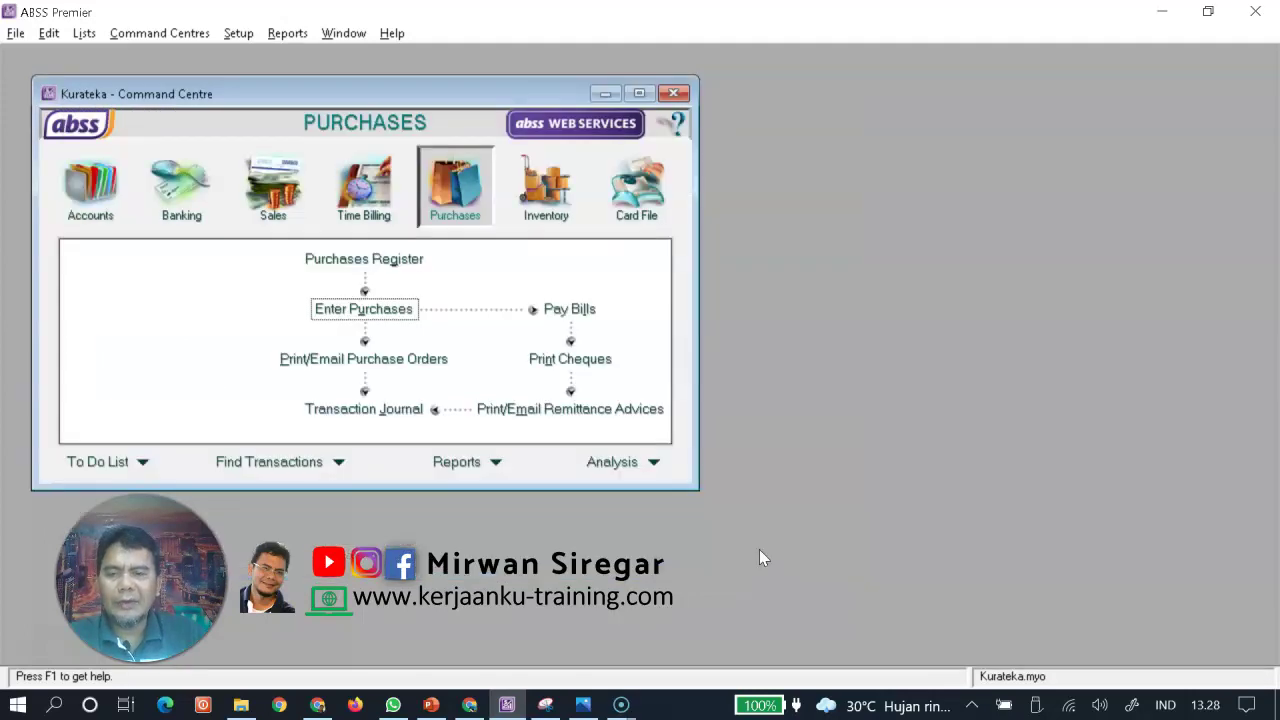
Check the split in the case study image and move the A4 stock to 10 in GD.A, 10 in GD.B and 5 in GD.C
left_click(585, 704)
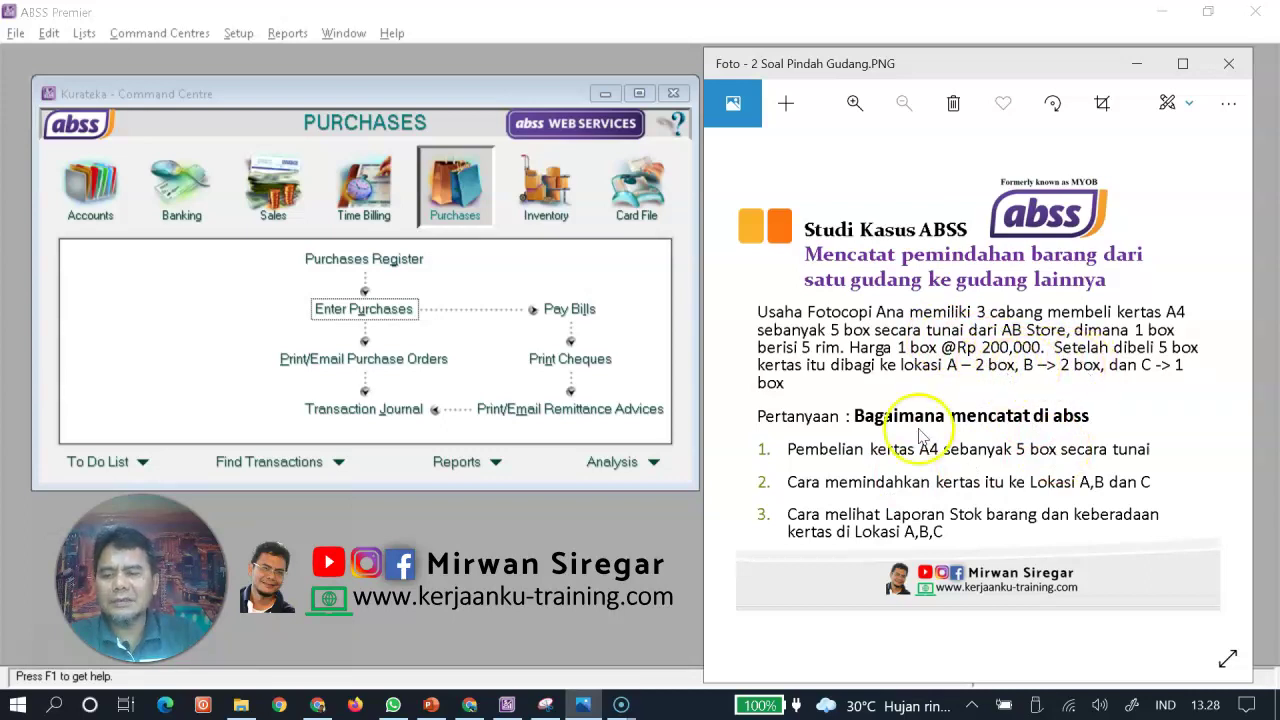
left_click(206, 296)
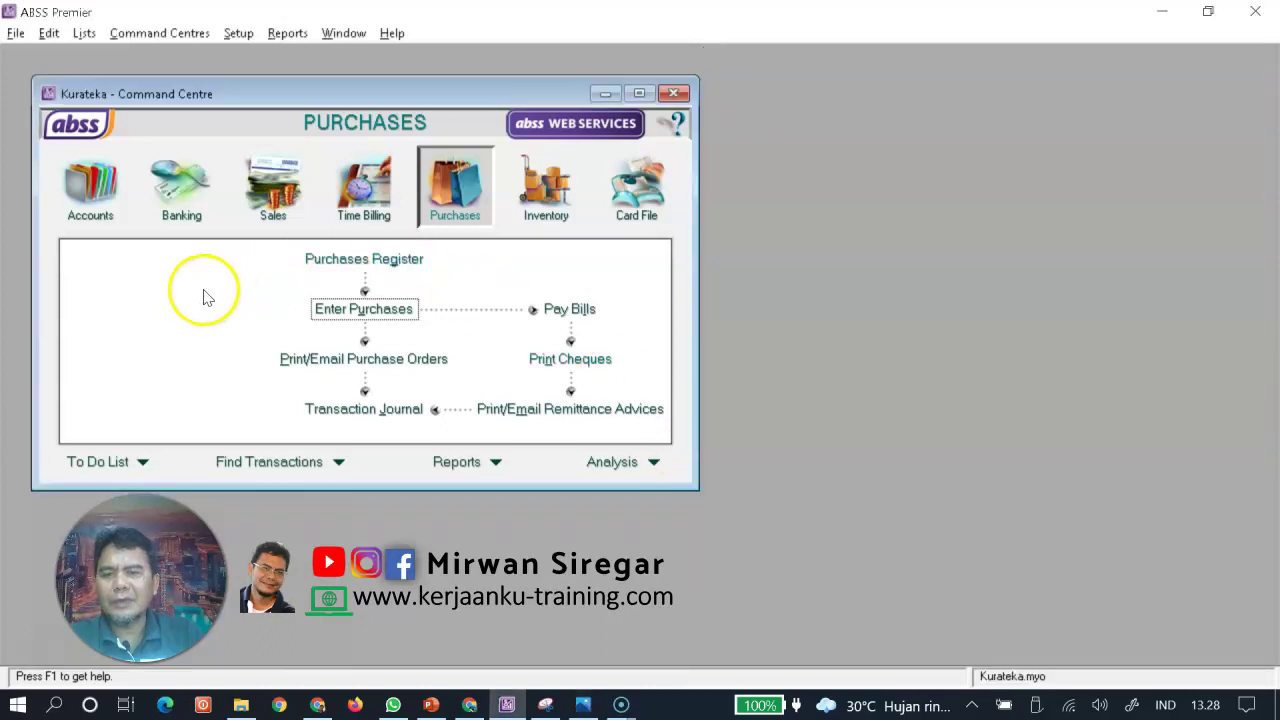
left_click(553, 188)
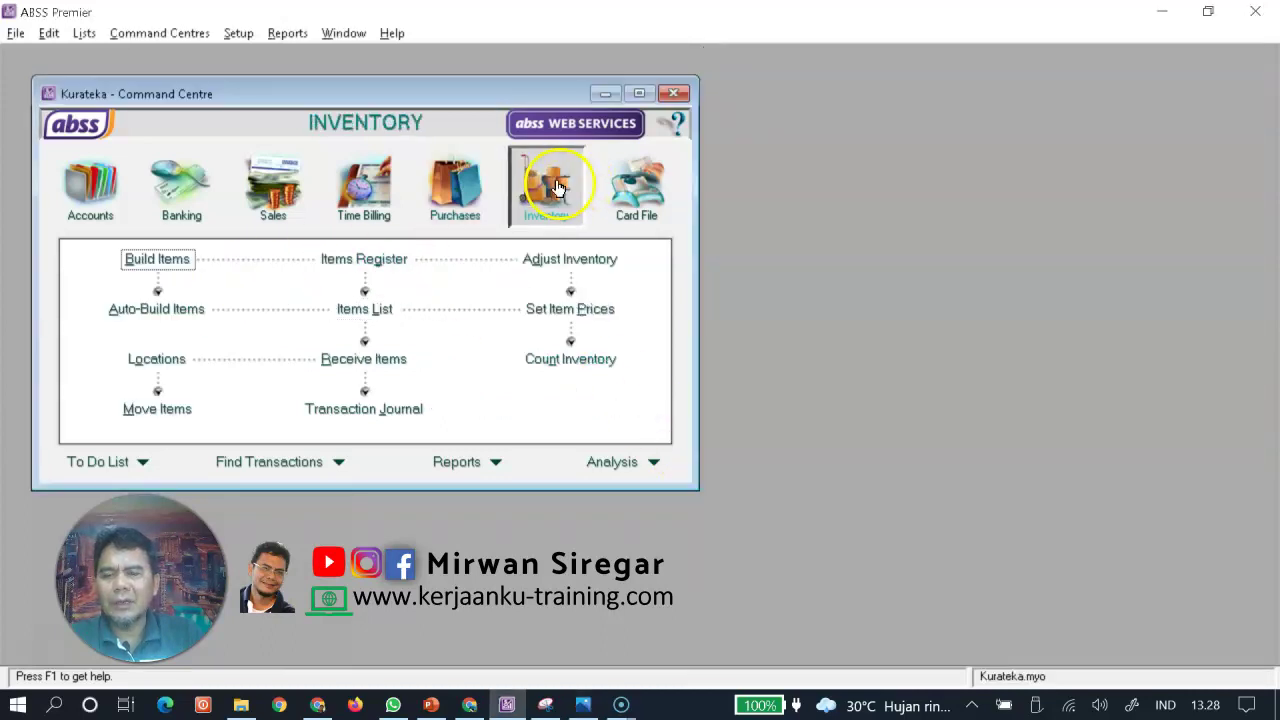
left_click(155, 416)
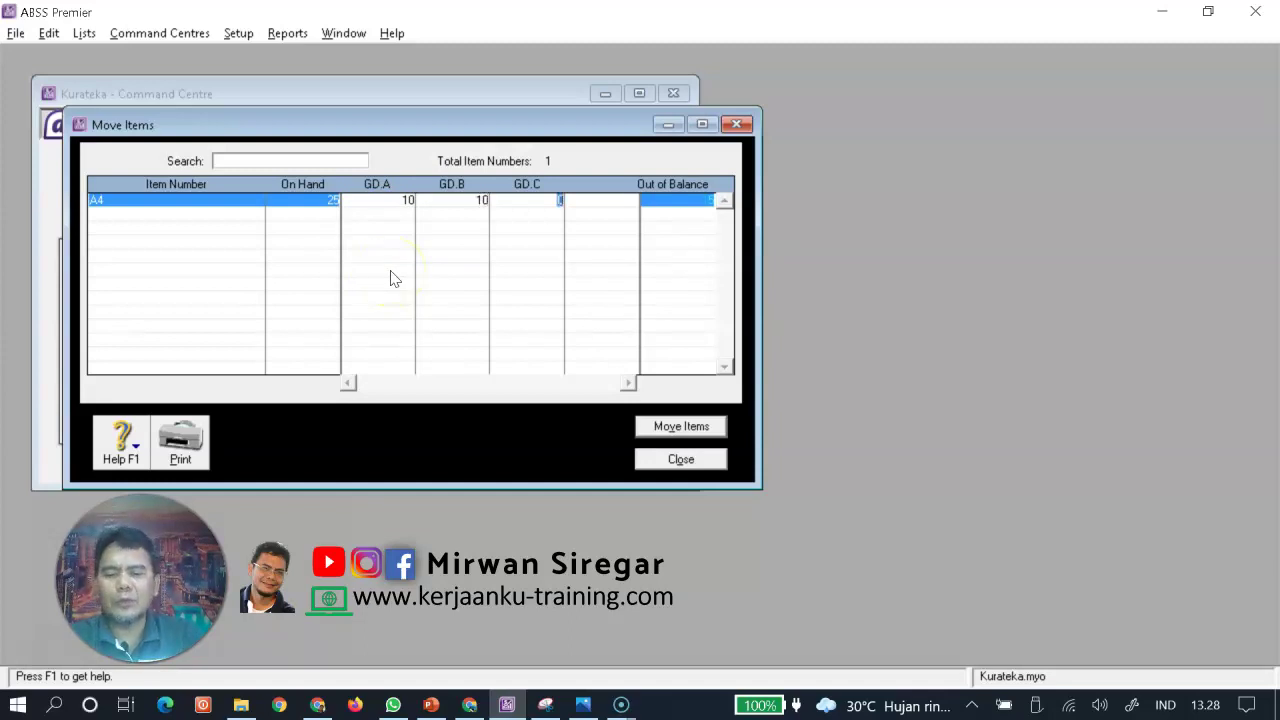
key("Tab")
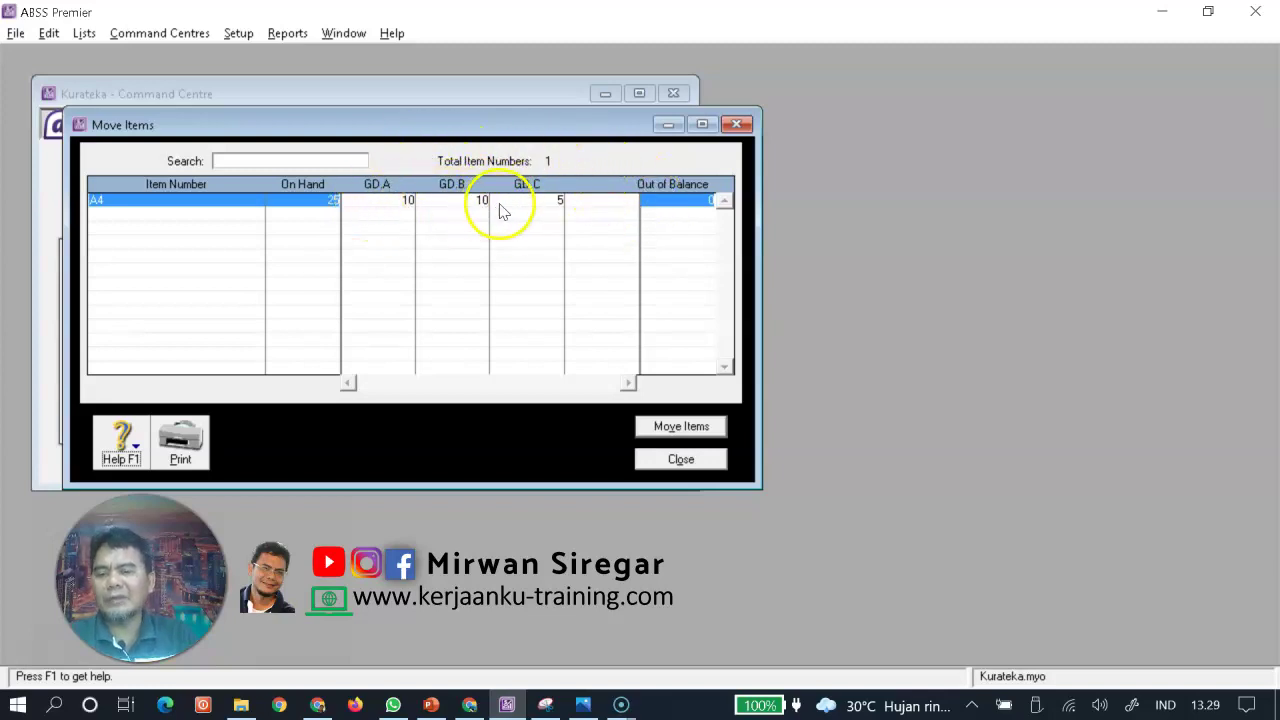
left_click(697, 430)
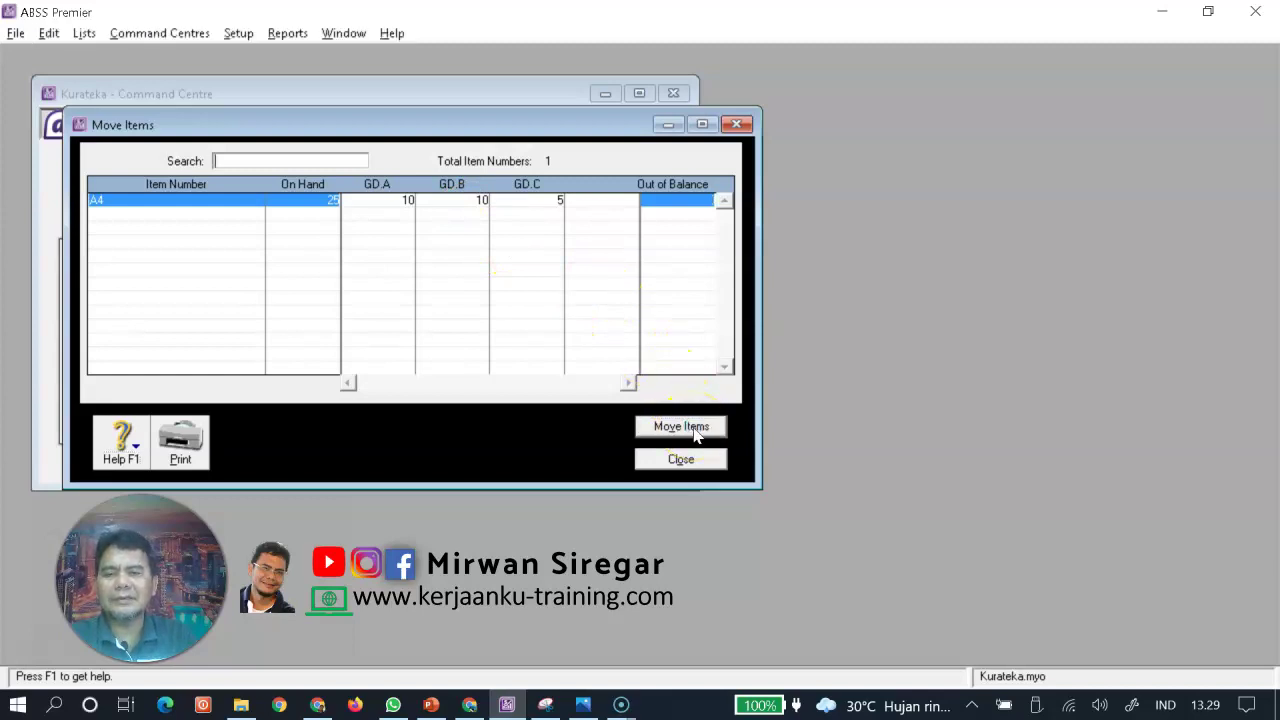
left_click(684, 460)
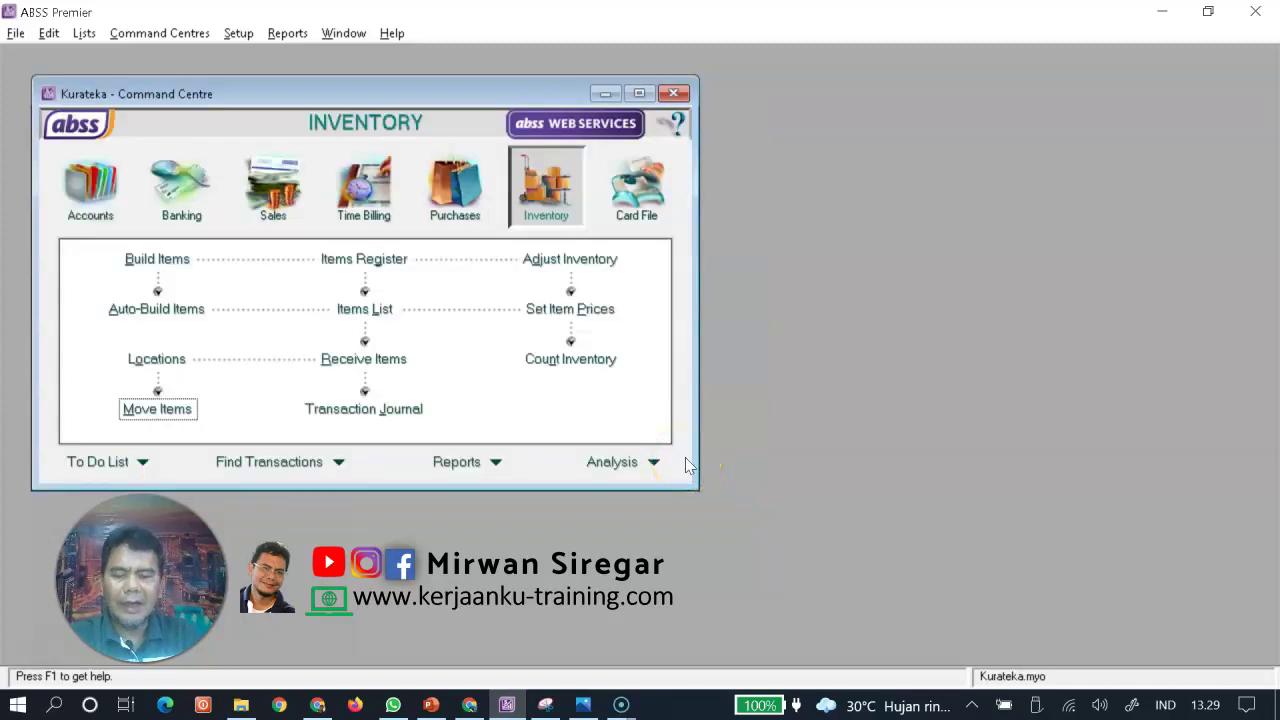
Consult the case study image, examine the A4 item's on-hand stock per location, and close its item record, ignoring all spelling suggestions for Kertas
left_click(582, 700)
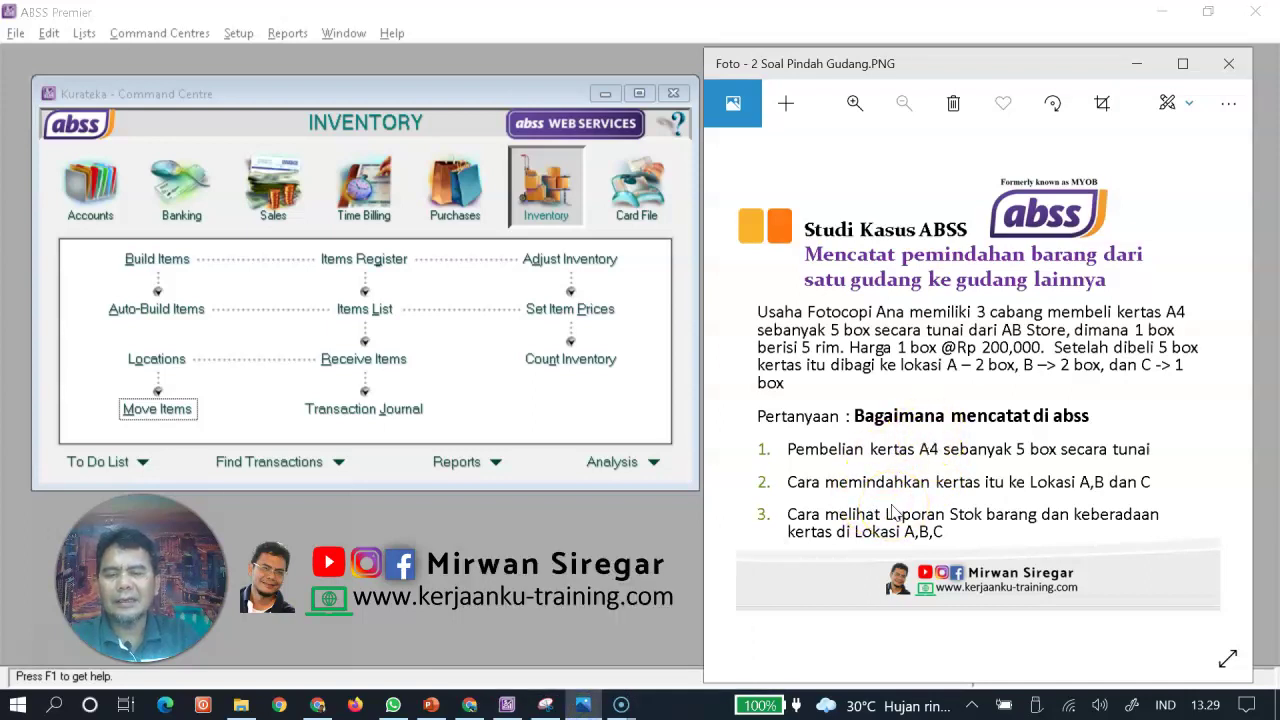
left_click(491, 100)
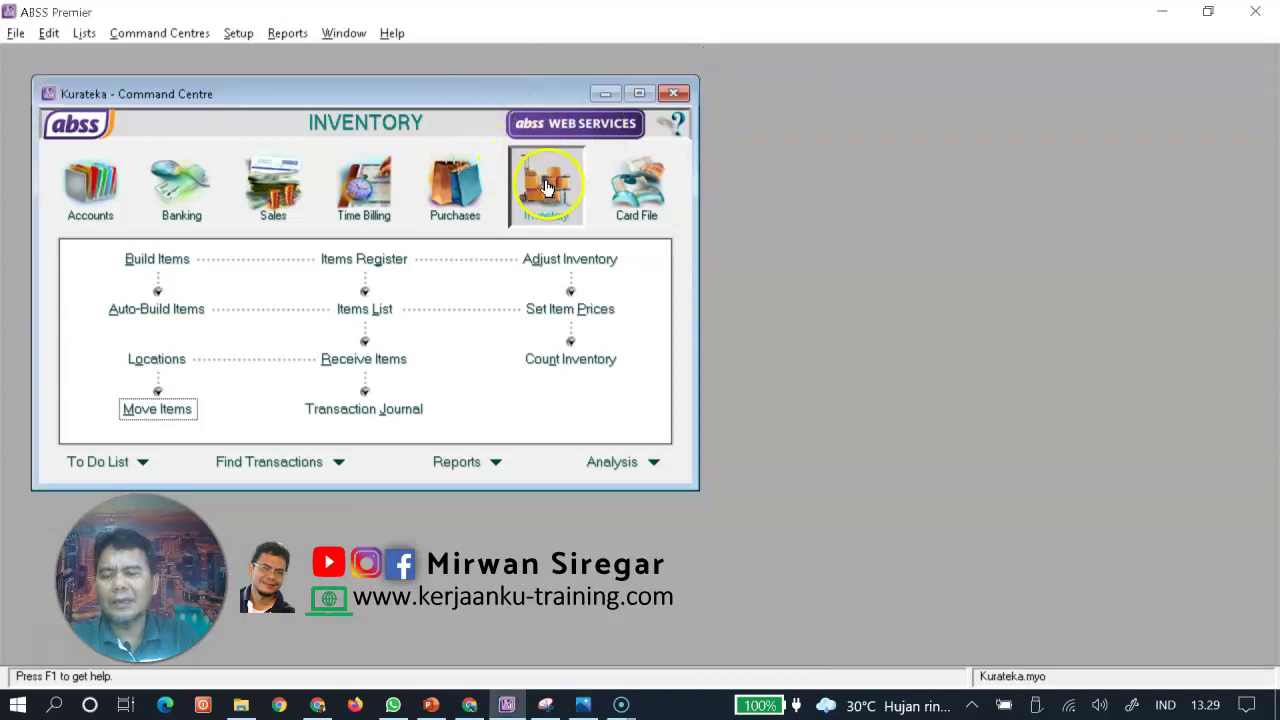
left_click(366, 309)
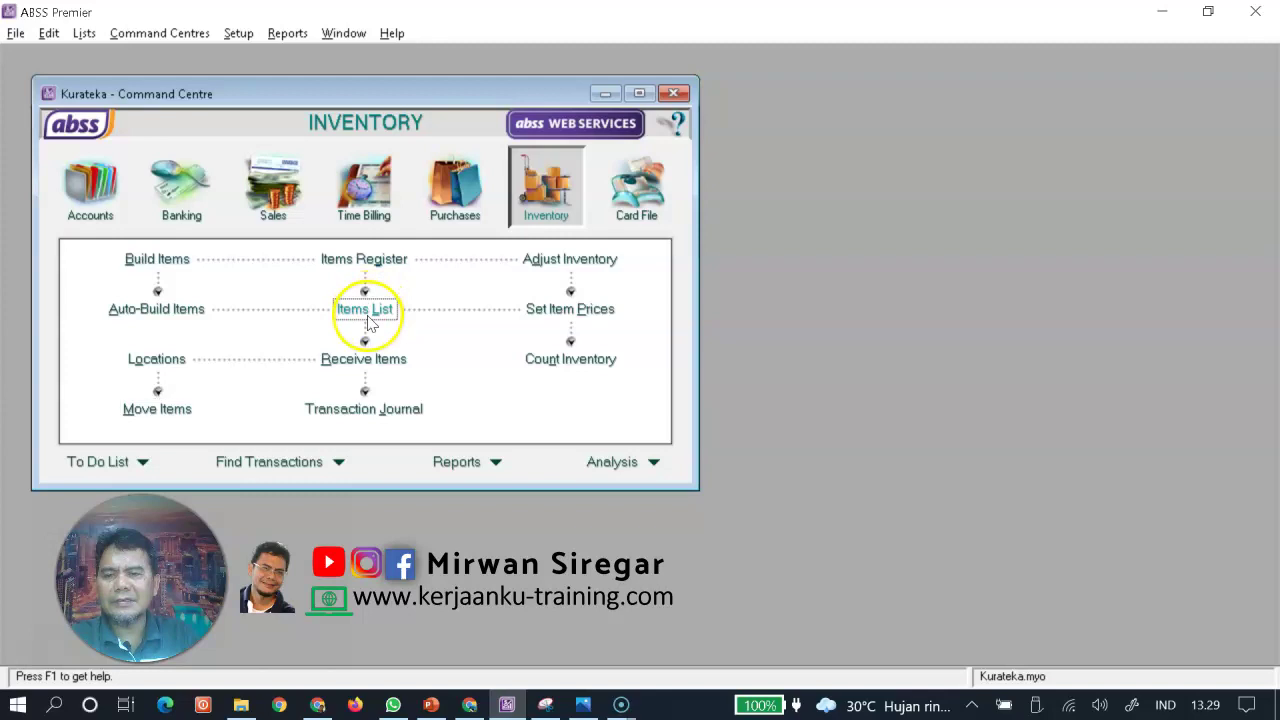
left_click(415, 162)
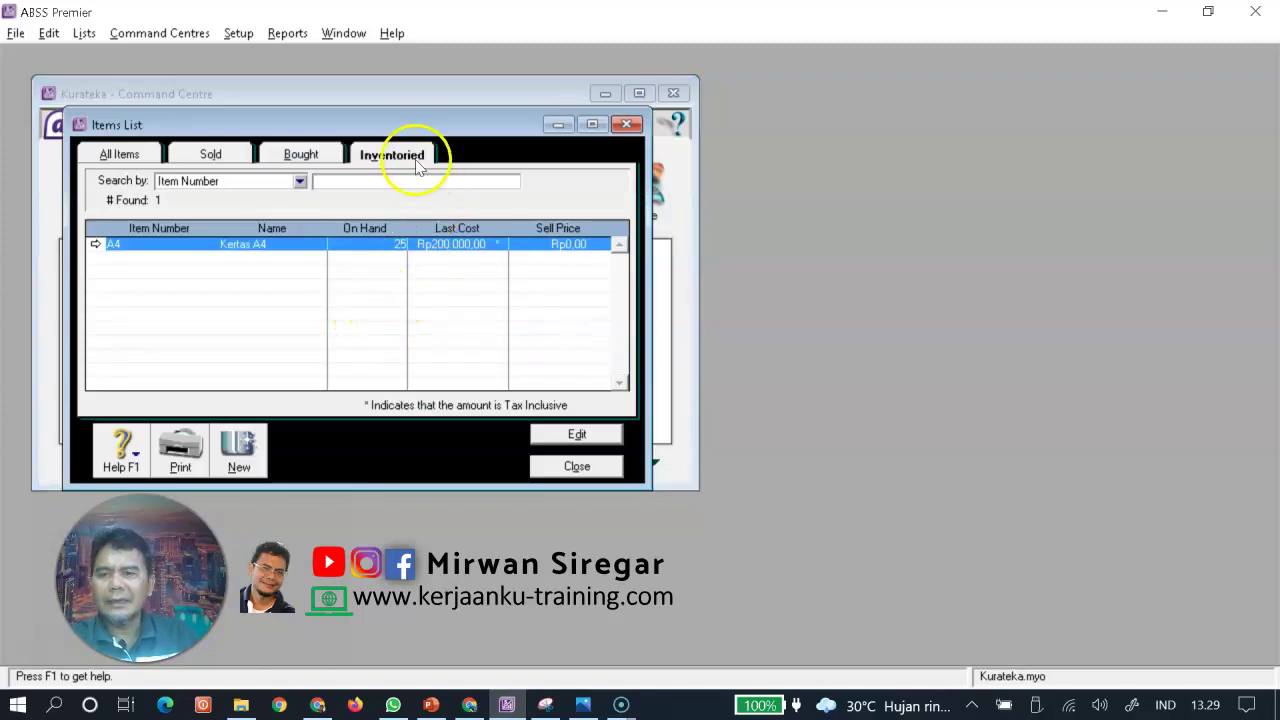
left_click(113, 247)
left_click(98, 246)
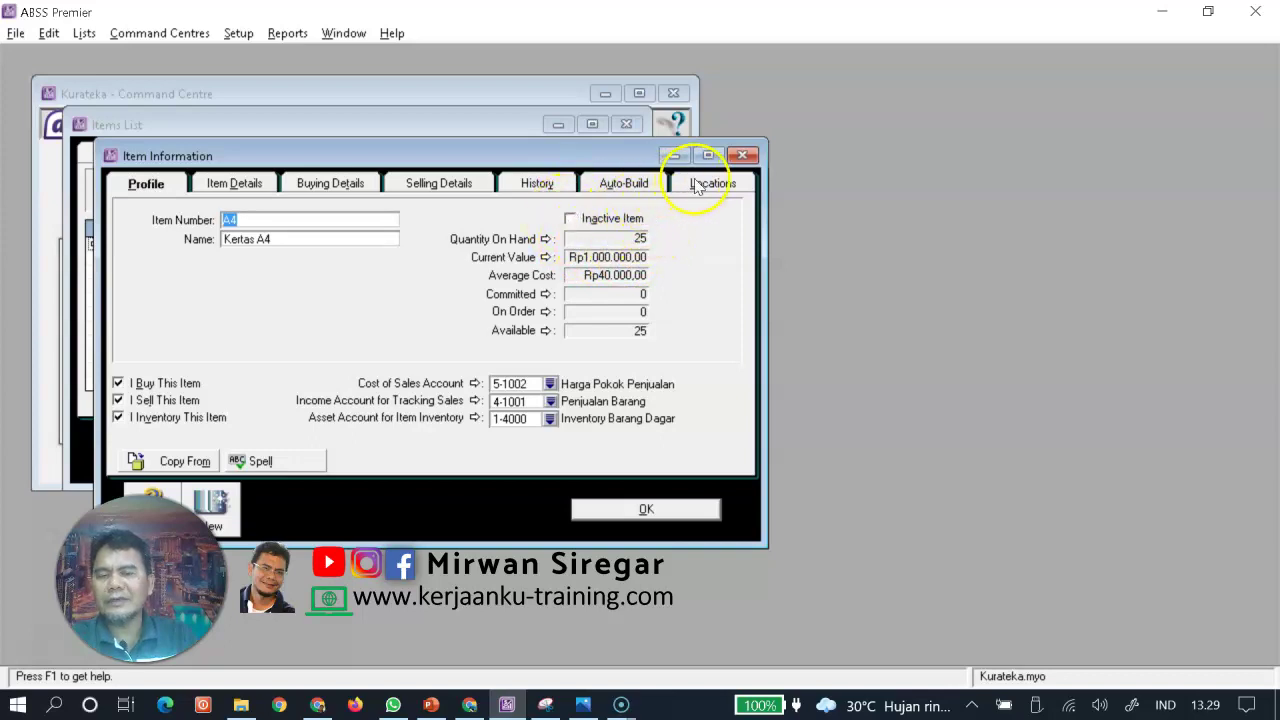
left_click(700, 184)
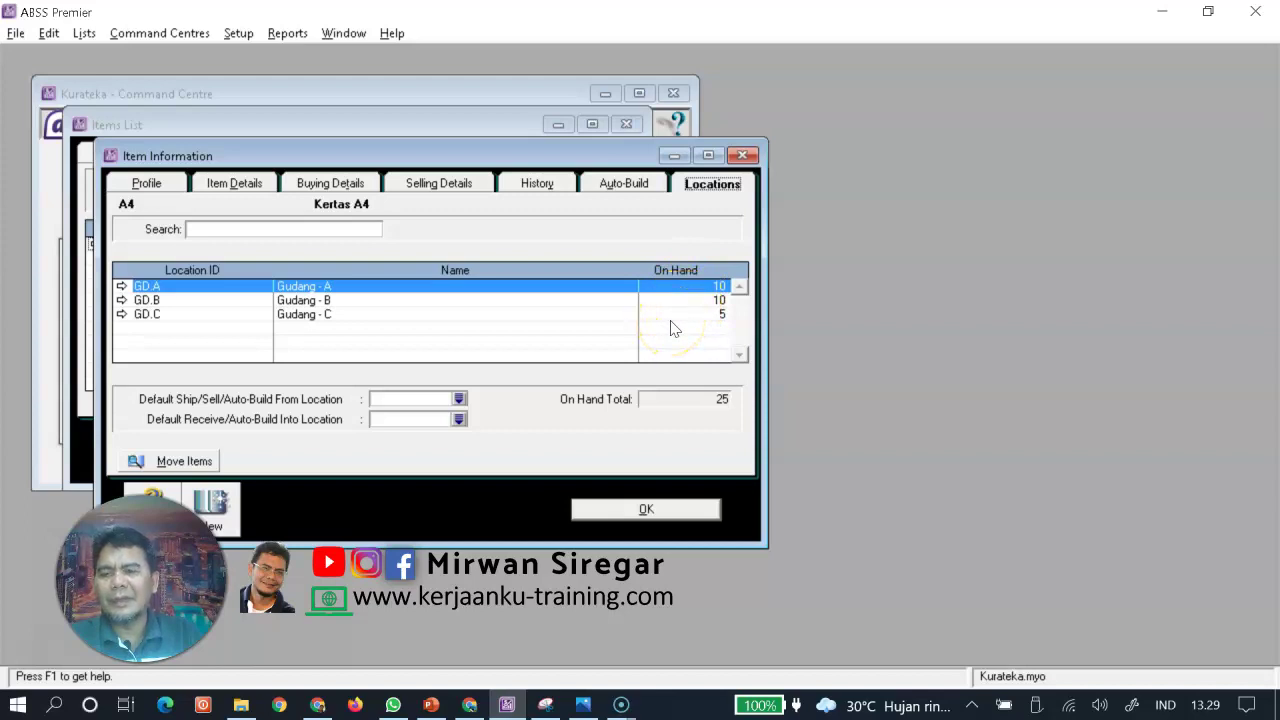
left_click(641, 512)
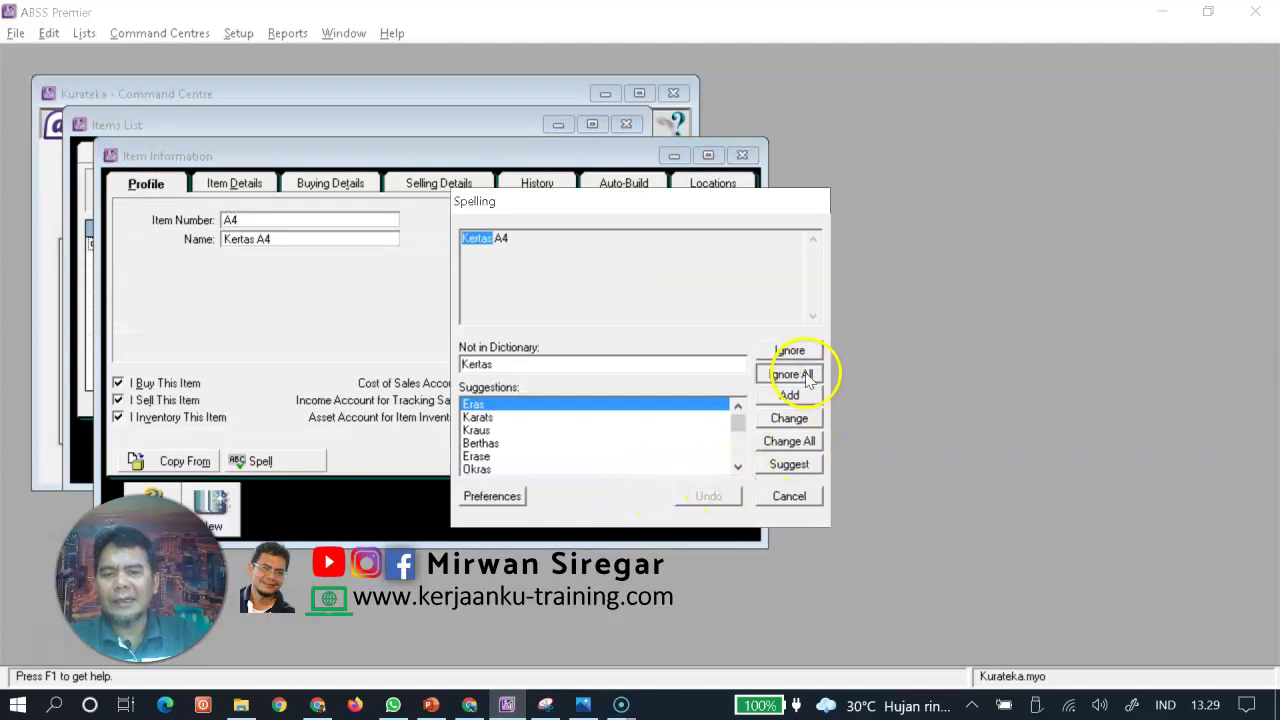
left_click(789, 372)
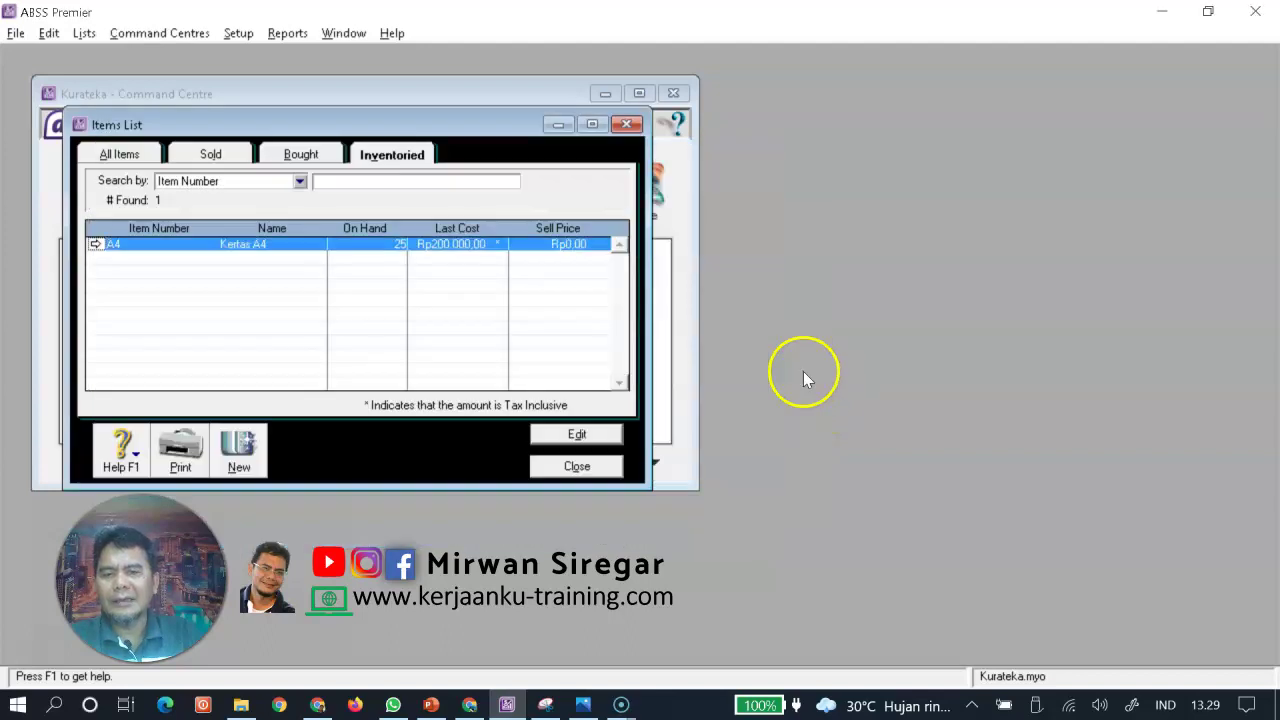
Switch to the case study image and review the third question about the stock report by location
left_click(583, 700)
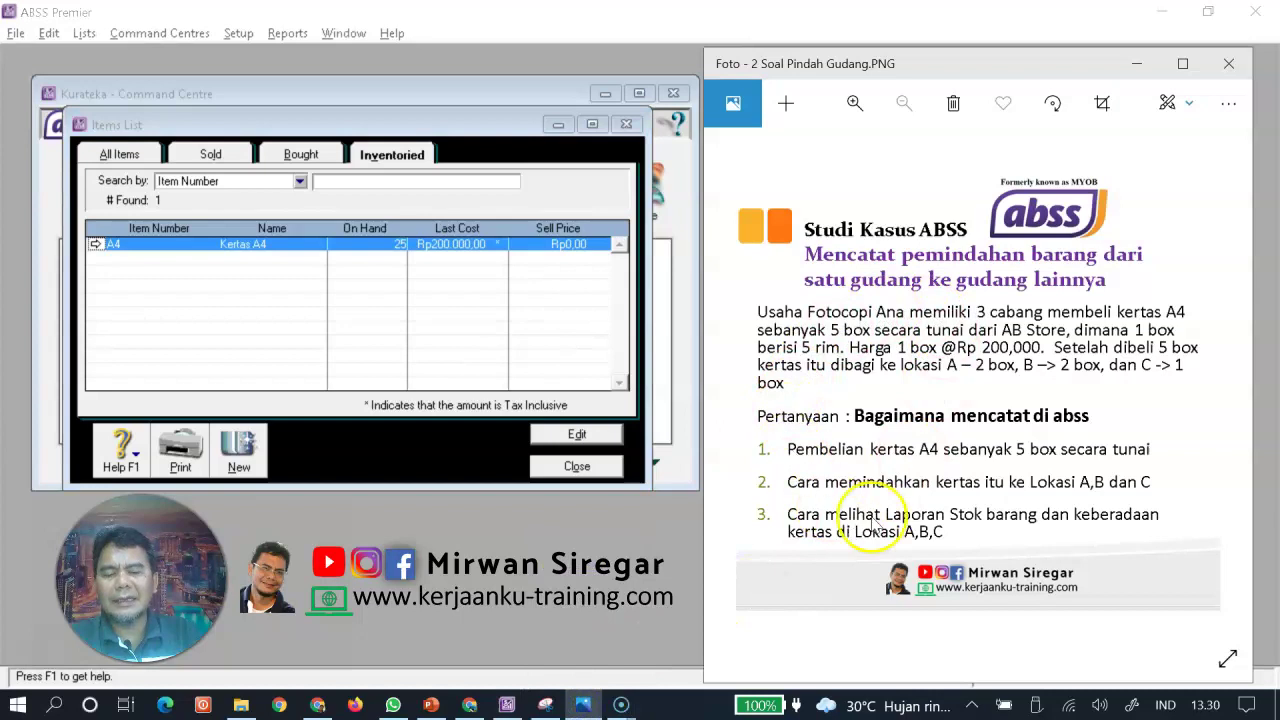